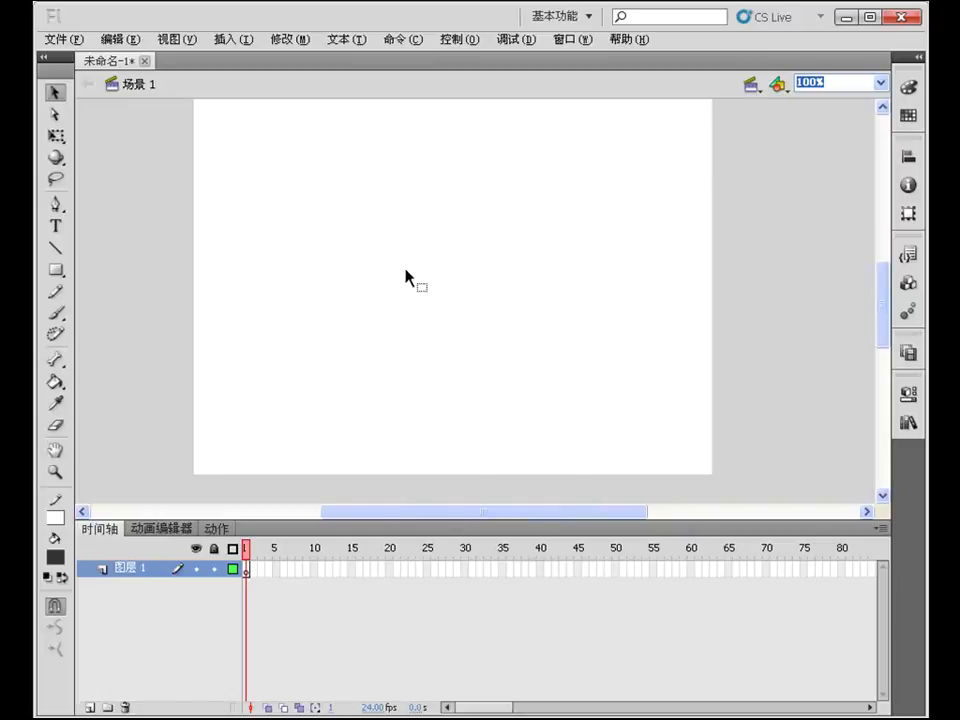
Draw a wide dark grey rectangle near the middle of the stage and select it
left_click(56, 270)
left_click_drag(282, 228, 471, 278)
key("v")
double_click(412, 274)
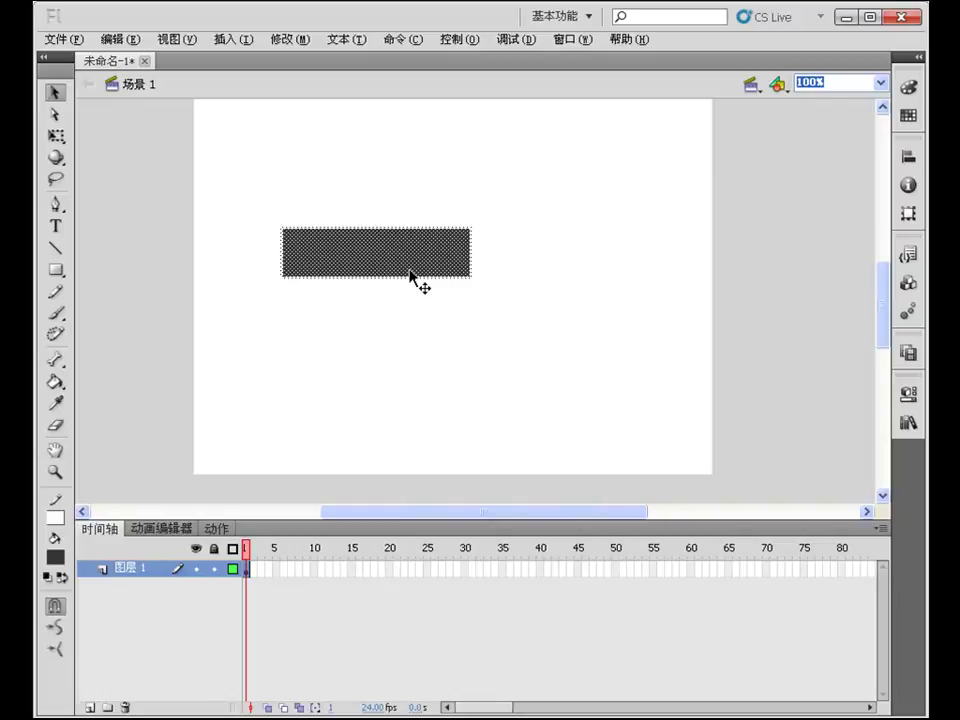
Convert the rectangle into a symbol of the movie clip (影片剪辑) type, keeping the default name
left_click_drag(240, 182, 566, 345)
key("F8")
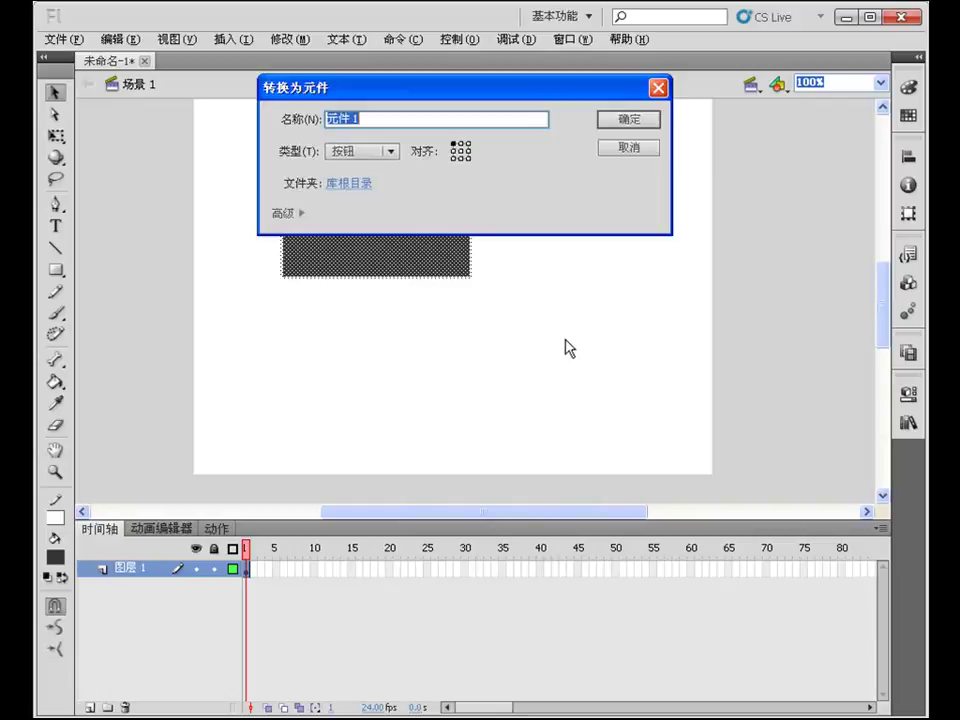
left_click(383, 152)
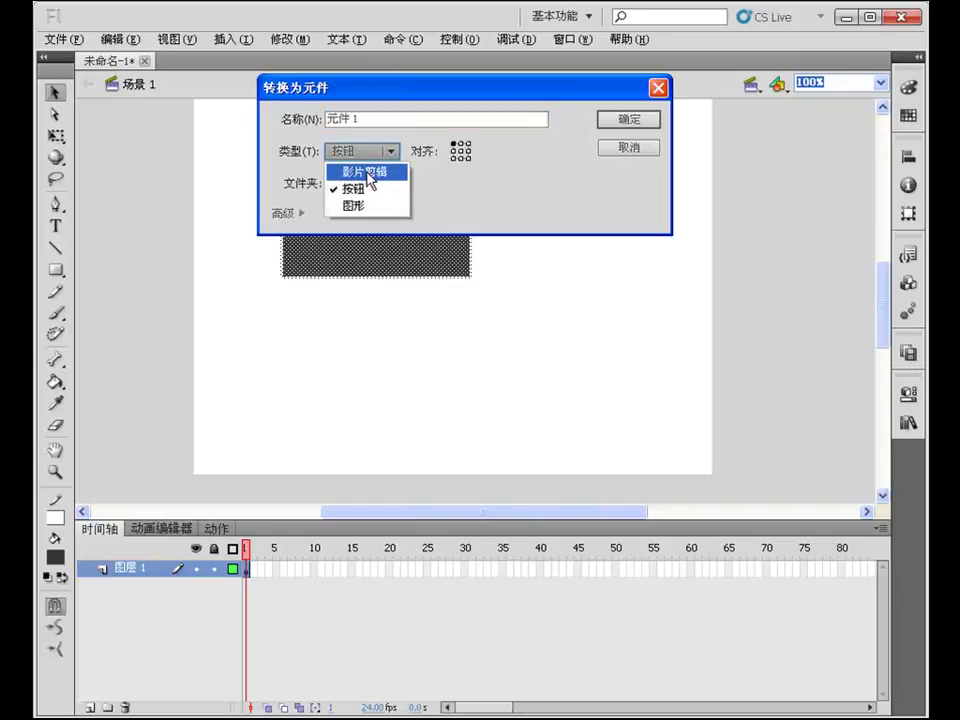
left_click(367, 173)
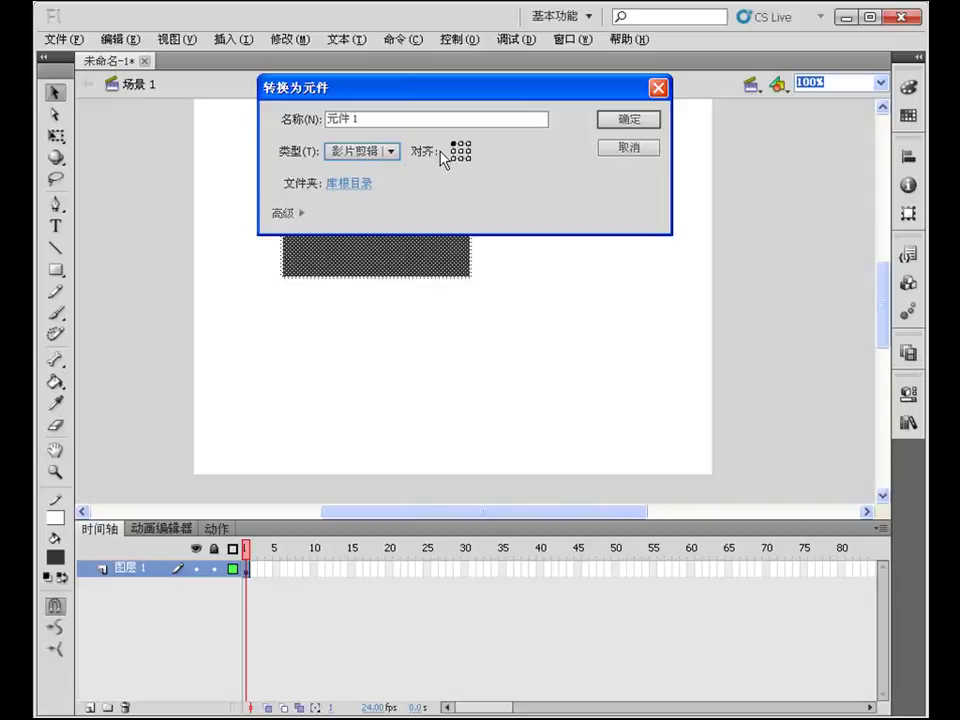
left_click_drag(566, 96, 635, 246)
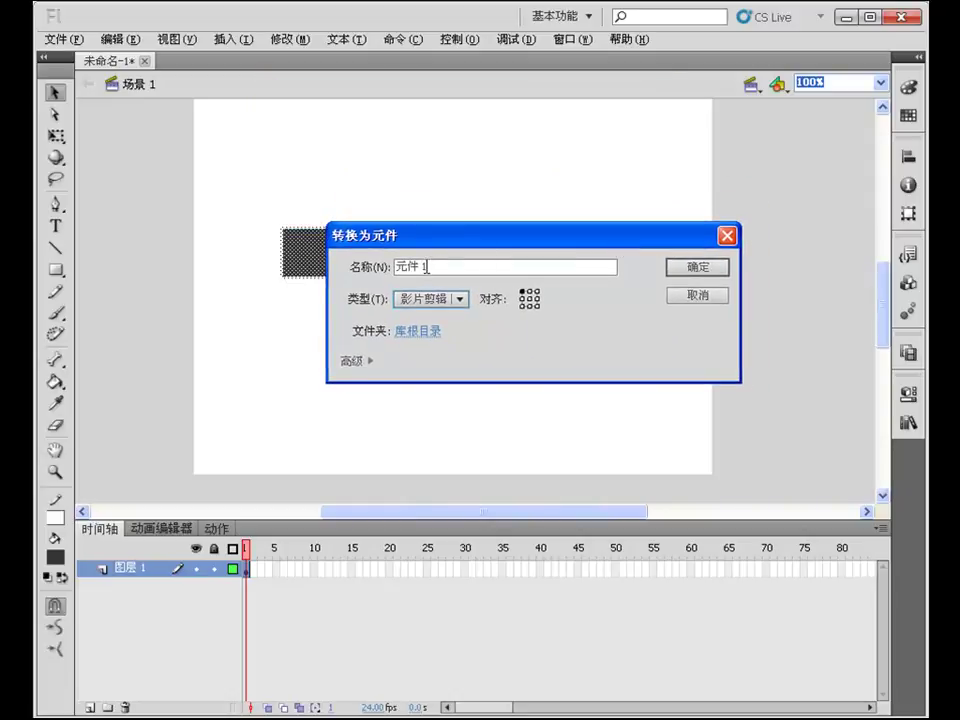
left_click(709, 270)
Delete the rectangle symbol instance from the stage
left_click_drag(385, 263, 448, 317)
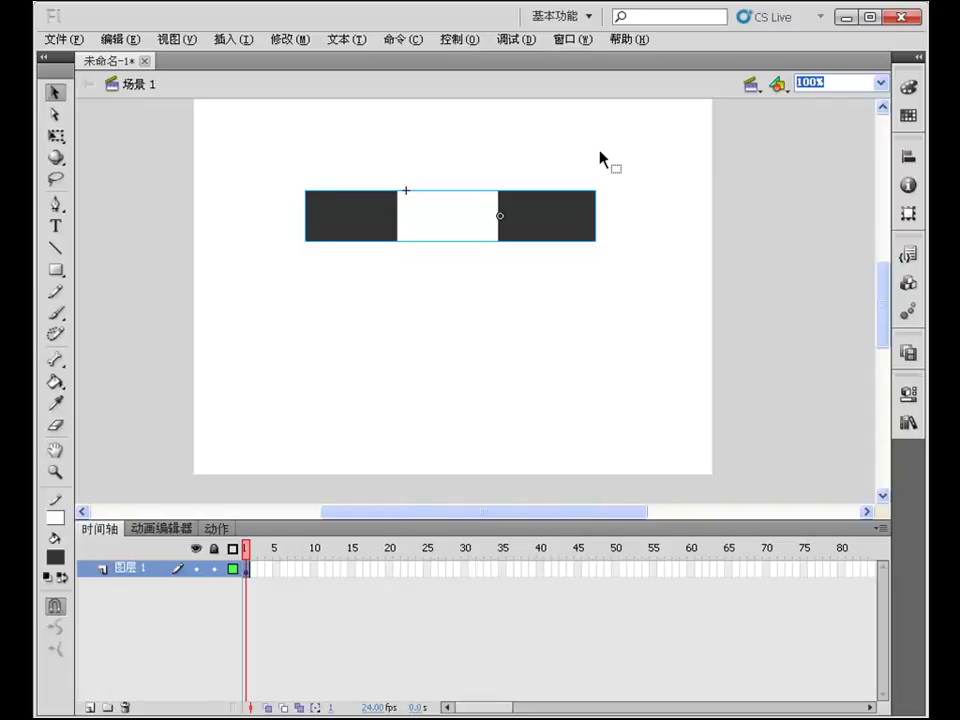
key("Delete")
Draw a dark grey circle and overlap it with a lighter grey circle offset toward its lower right
key("o")
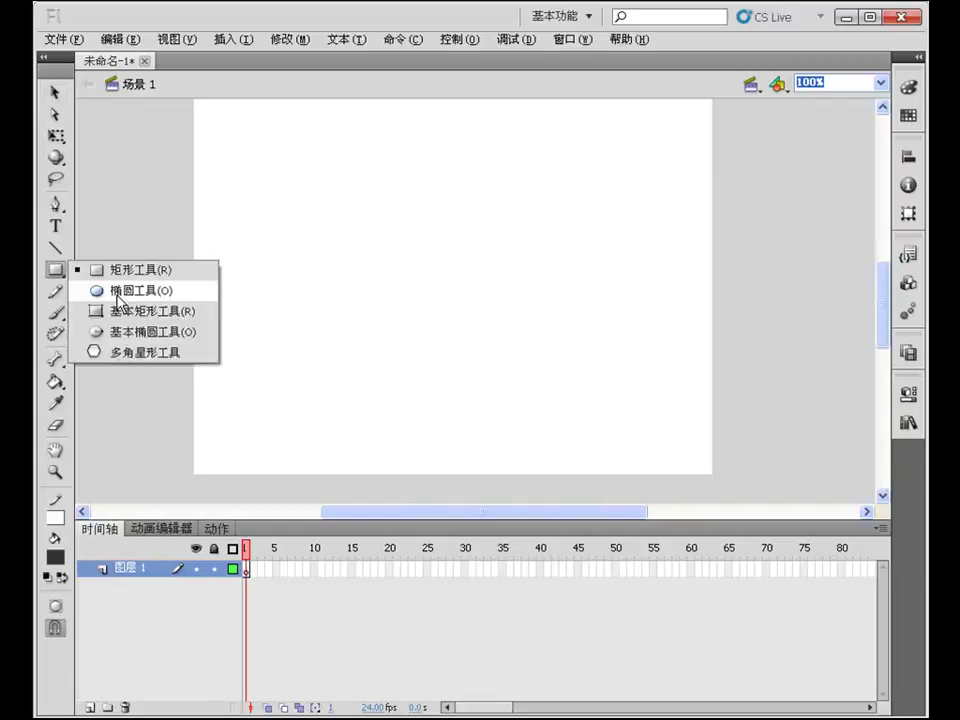
left_click_drag(326, 214, 390, 283)
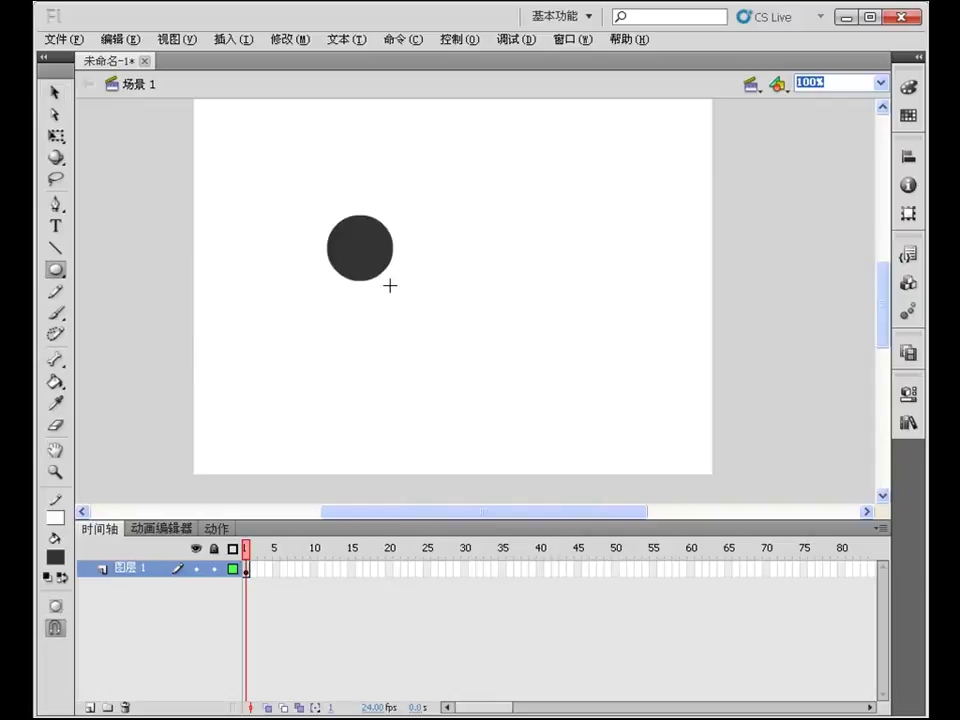
left_click(60, 268)
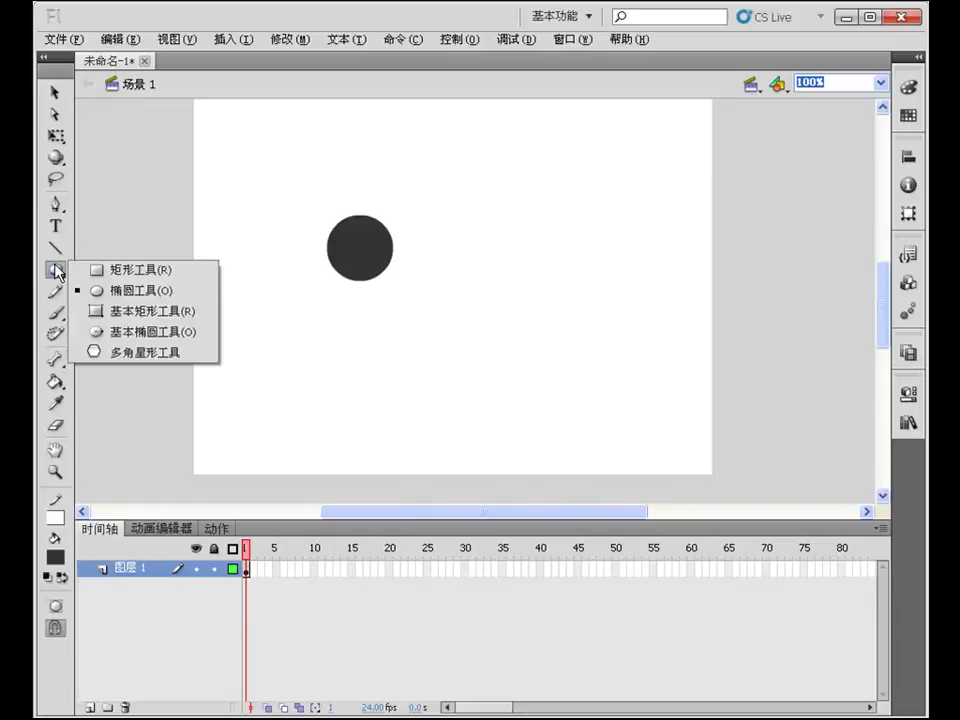
left_click(108, 288)
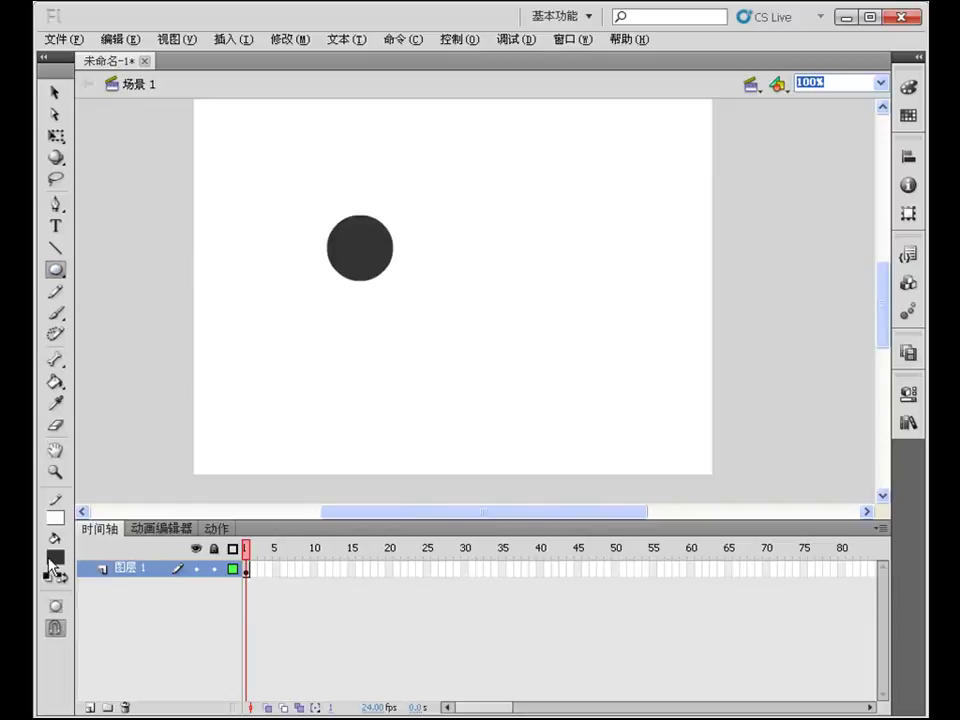
left_click(57, 555)
left_click(72, 632)
mouse_move(445, 287)
left_mouse_down()
mouse_move(495, 358)
mouse_move(510, 359)
mouse_move(373, 266)
left_mouse_up()
Delete the lighter grey circle and leftover fragments so only a dark crescent is left
key("v")
left_click(480, 333)
left_click(420, 259)
left_click(373, 266)
key("Delete")
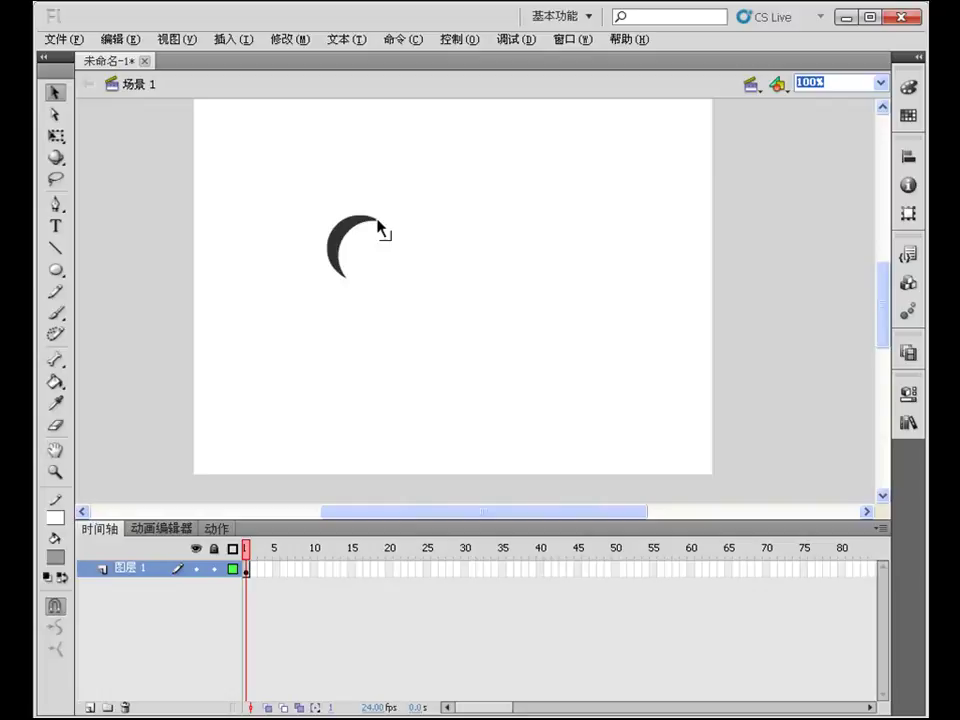
left_click(391, 232)
key("Delete")
Convert the crescent into a movie clip symbol and move its transformation point to its lower tip
left_click_drag(225, 174, 506, 374)
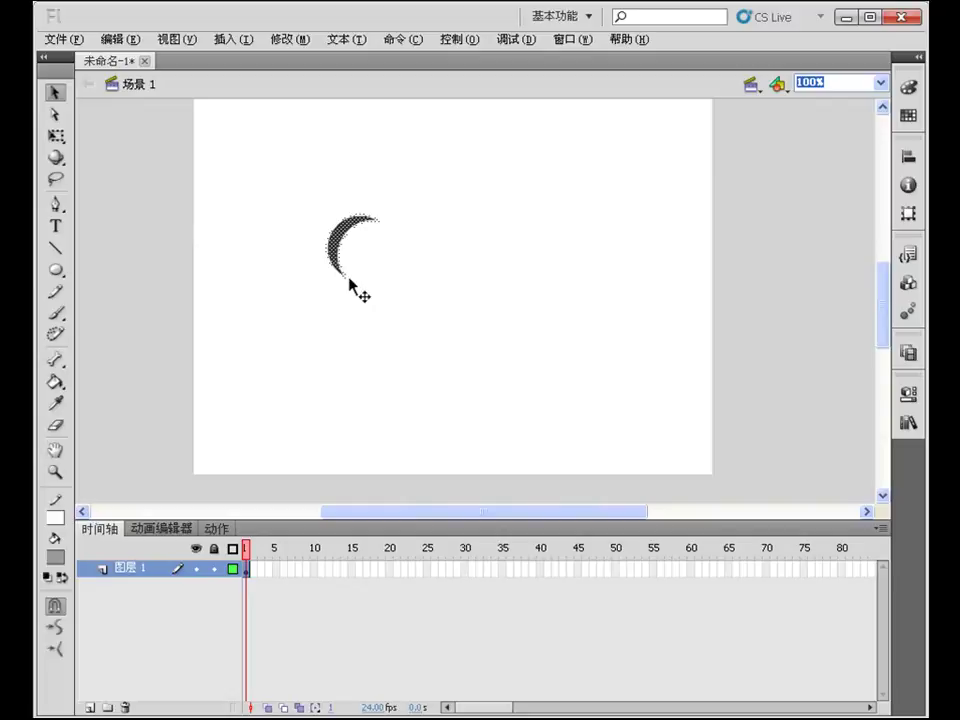
key("F8")
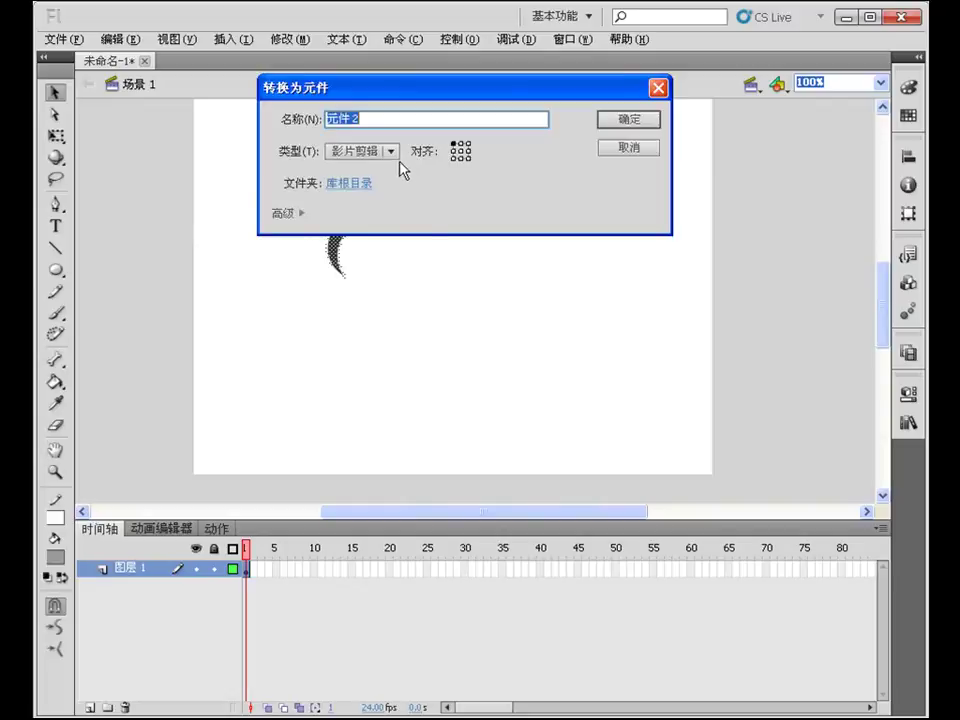
left_click(628, 119)
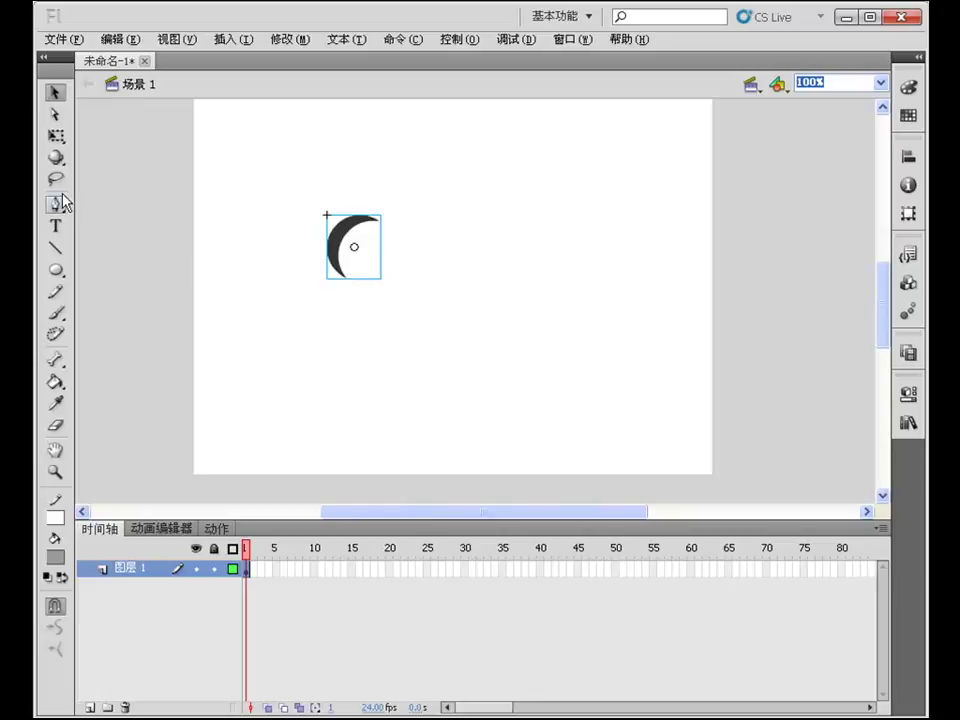
left_click(56, 136)
left_click_drag(356, 254, 345, 279)
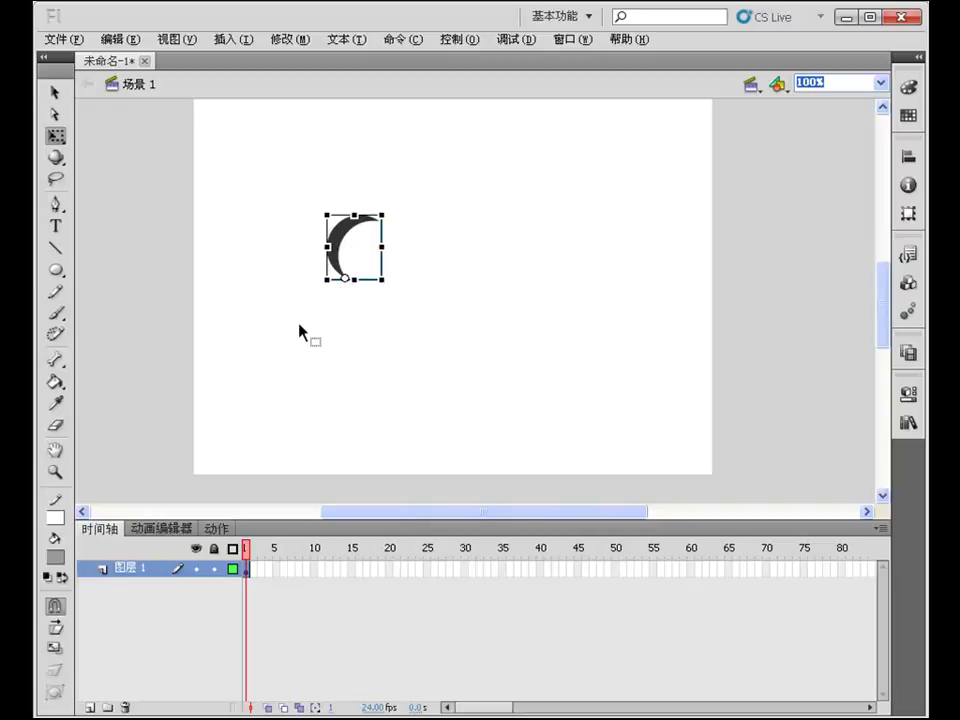
Duplicate the crescent around its lower tip in repeated 30° rotations until the copies form a full pinwheel
key("ctrl+t")
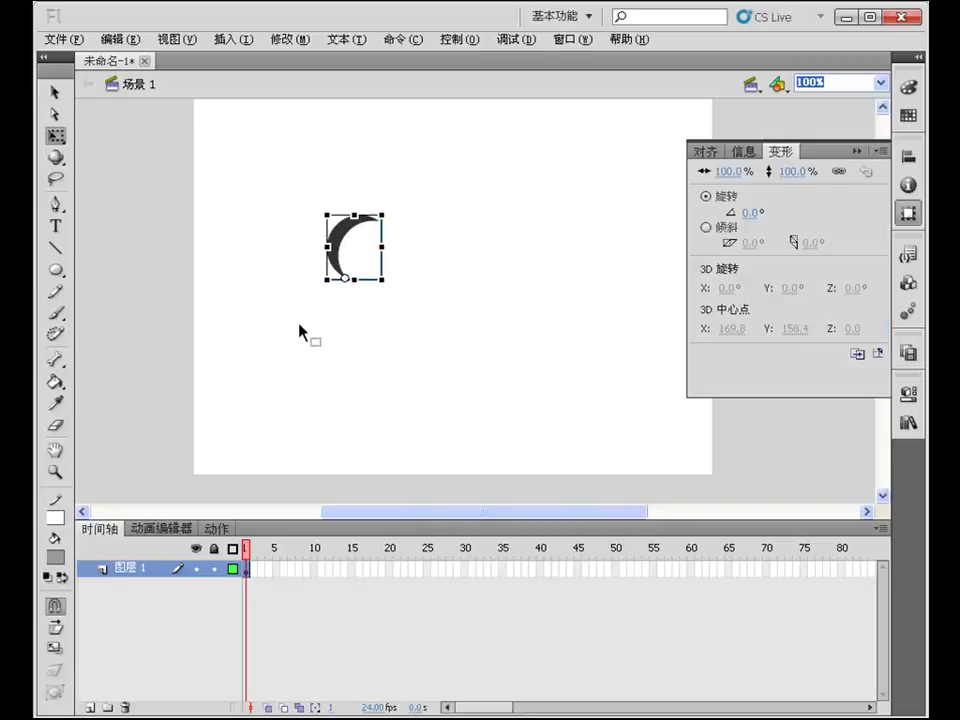
left_click(751, 213)
type("30")
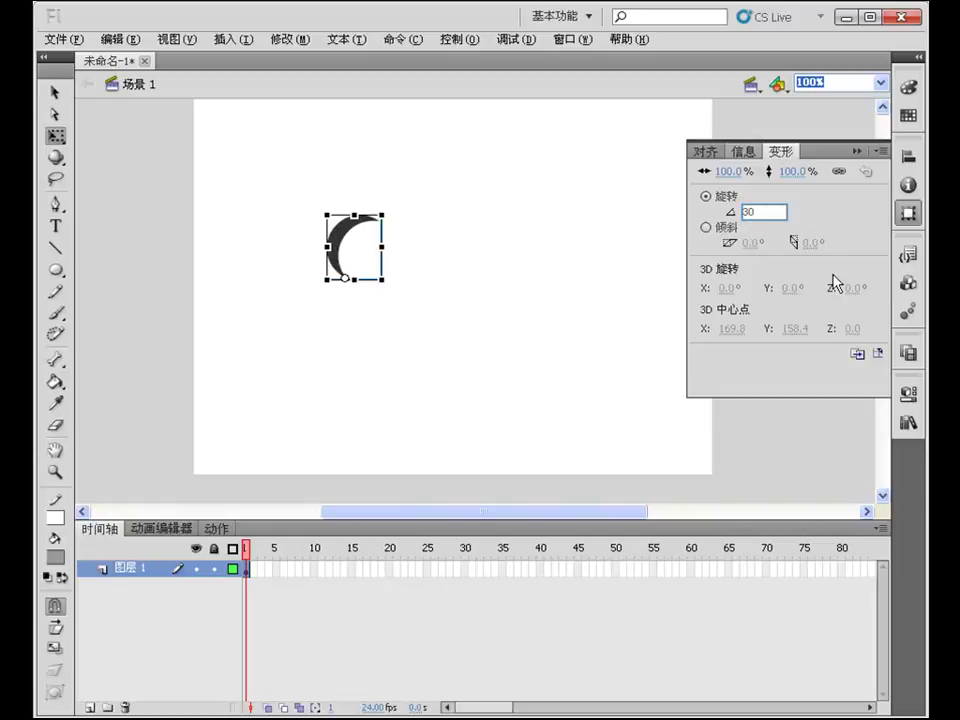
left_click(857, 354)
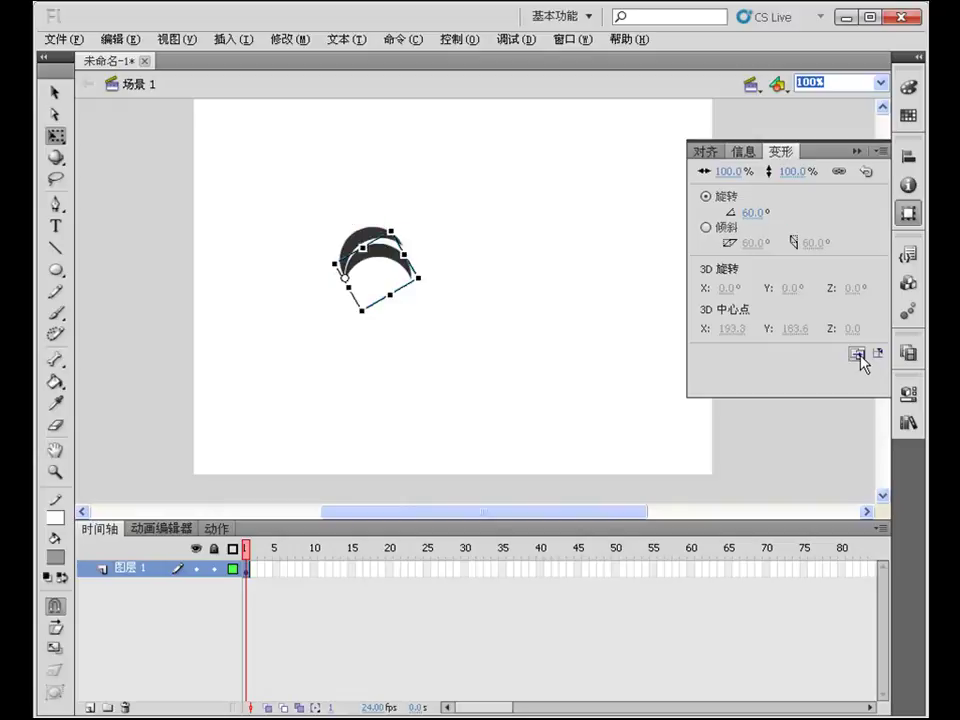
left_click(857, 354)
left_click(857, 354)
left_click(857, 354)
left_click(857, 354)
left_click(857, 354)
left_click(857, 354)
left_click(857, 354)
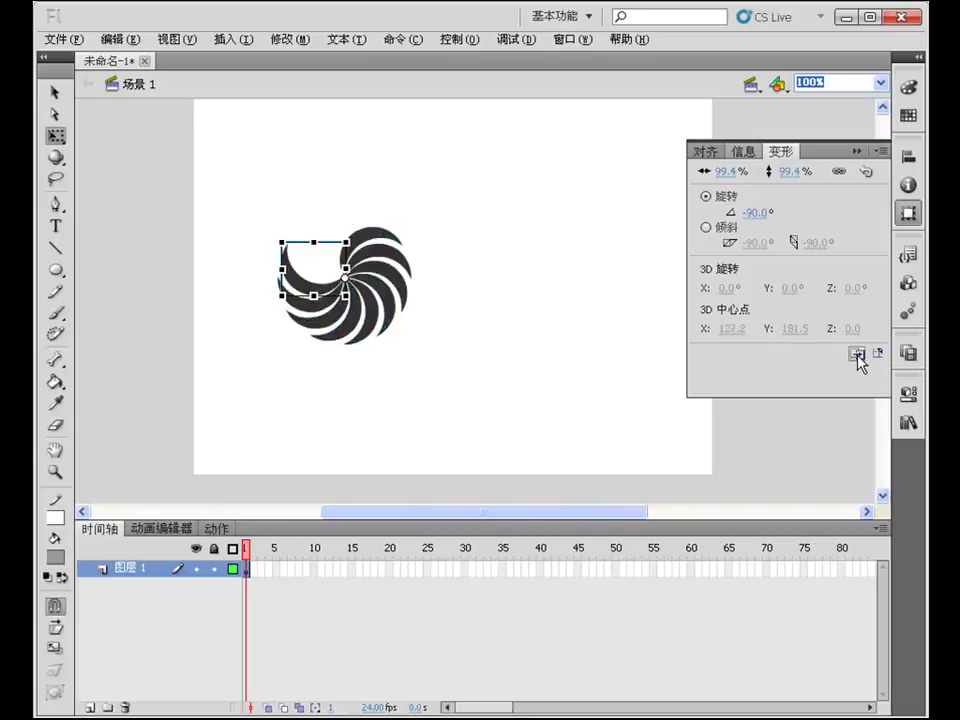
left_click(857, 354)
left_click(857, 354)
left_click(856, 354)
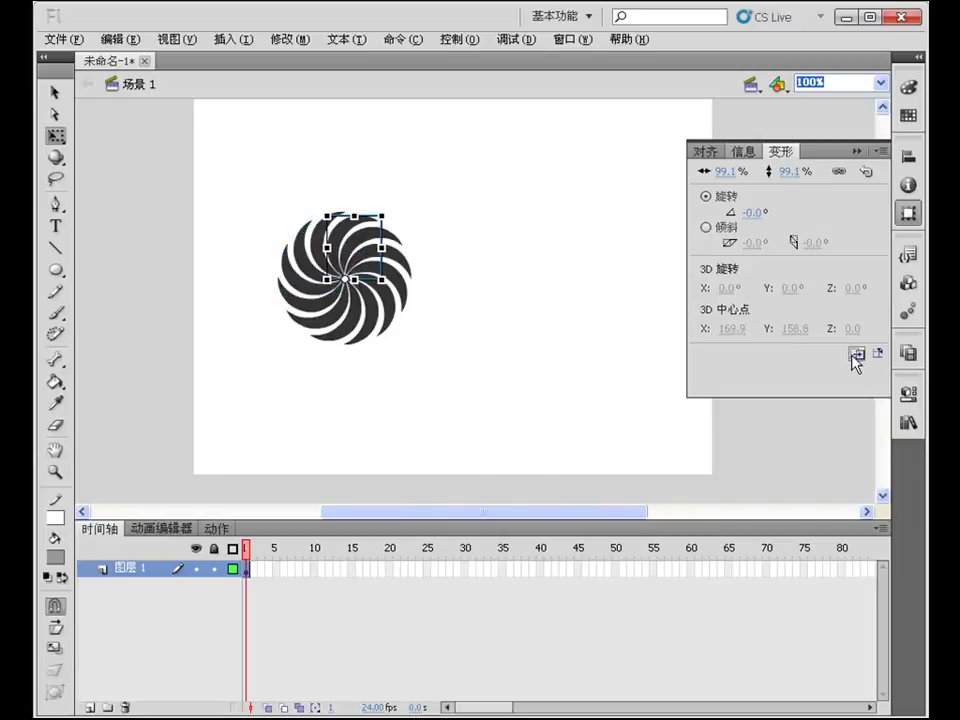
left_click(500, 295)
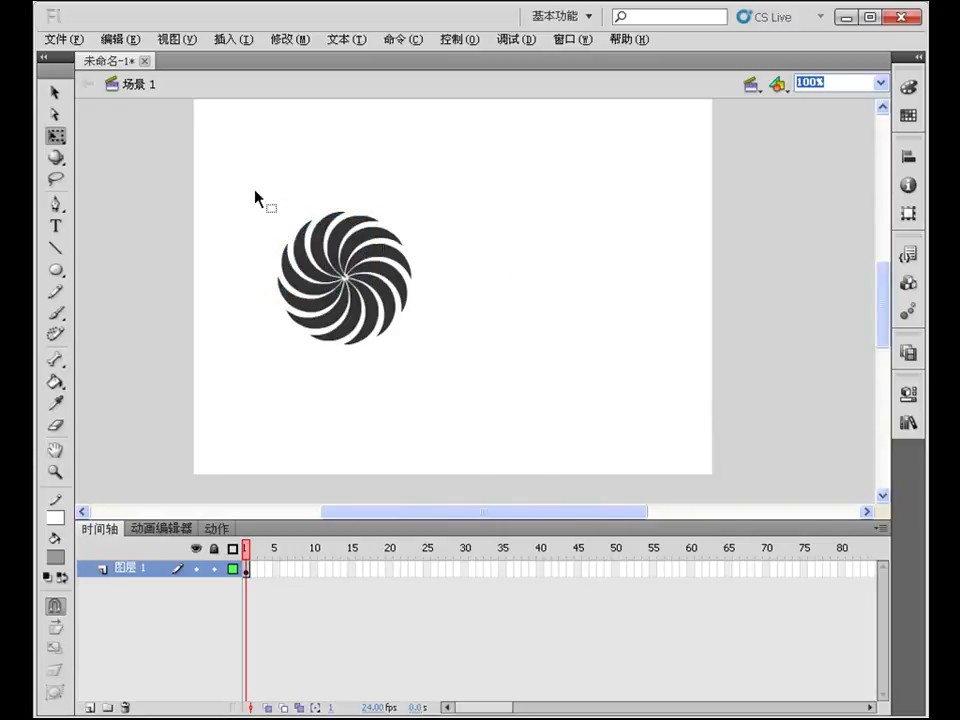
Select all the crescents of the pinwheel and convert them into a single movie clip symbol
left_click_drag(236, 169, 486, 397)
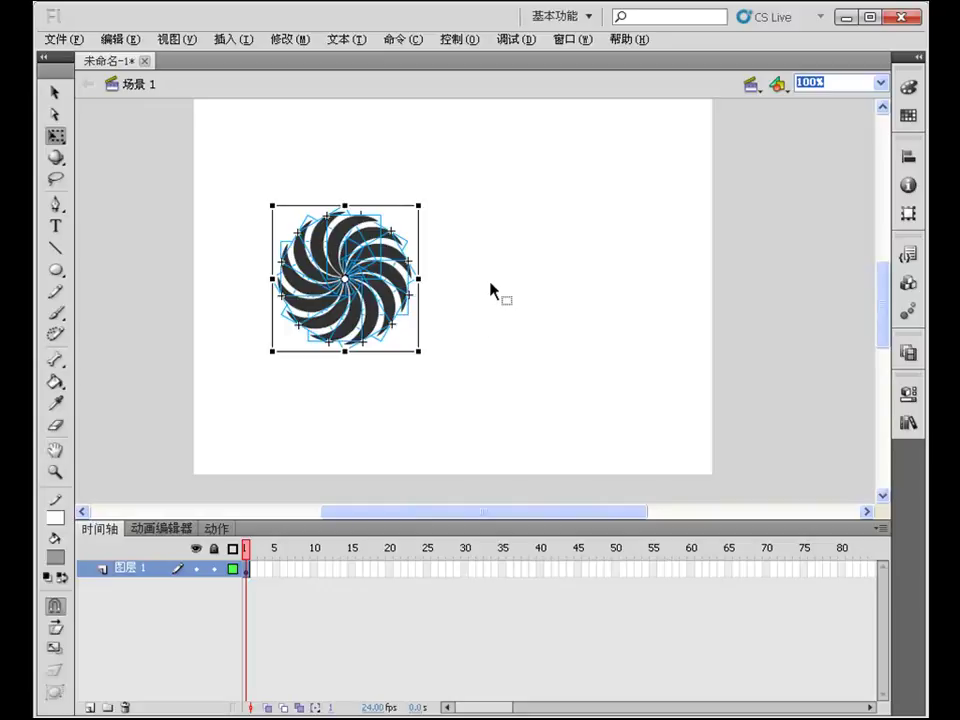
left_click(405, 233)
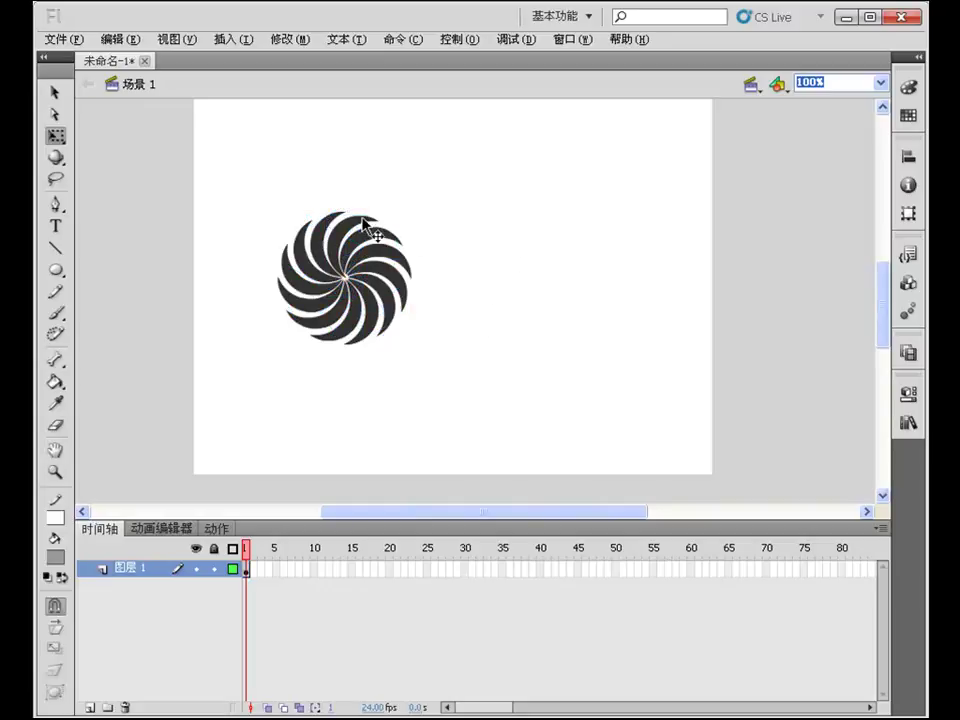
left_click(372, 222)
left_click(457, 205)
left_click_drag(472, 158, 247, 408)
key("F8")
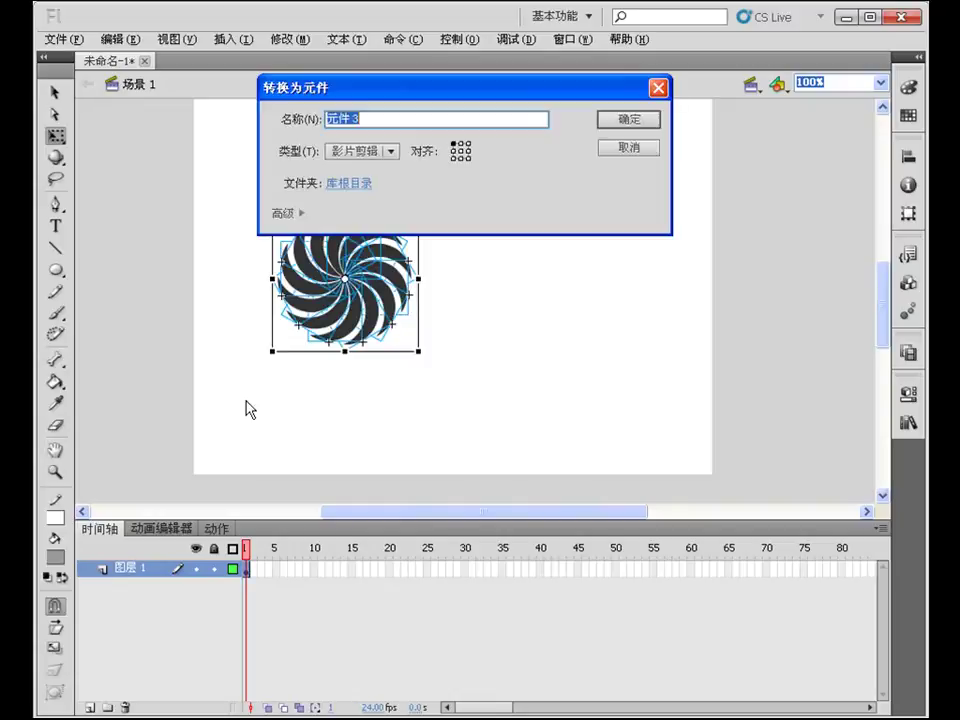
left_click(626, 117)
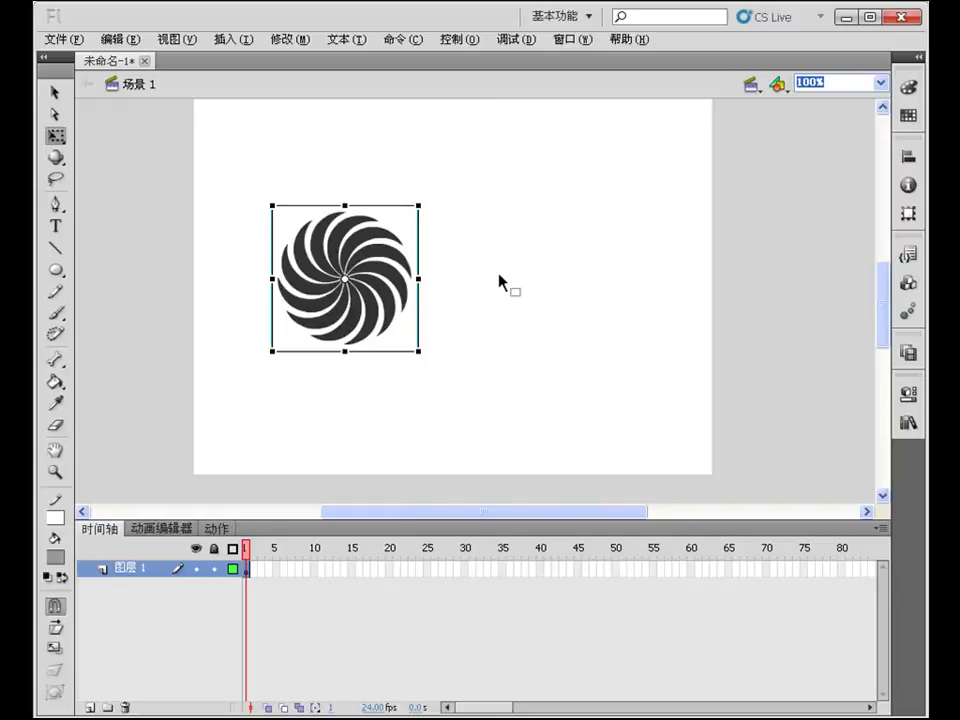
left_click(495, 275)
Open the pinwheel symbol and enter one of its nested crescent symbols for editing
left_click(347, 256)
double_click(347, 262)
left_click(484, 251)
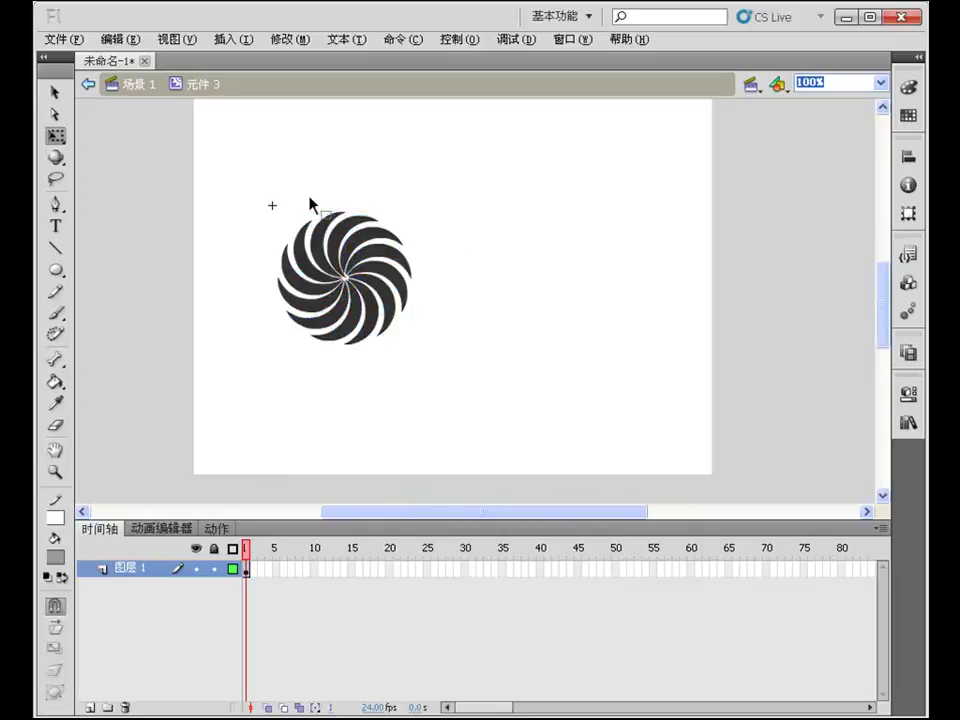
left_click_drag(236, 180, 493, 403)
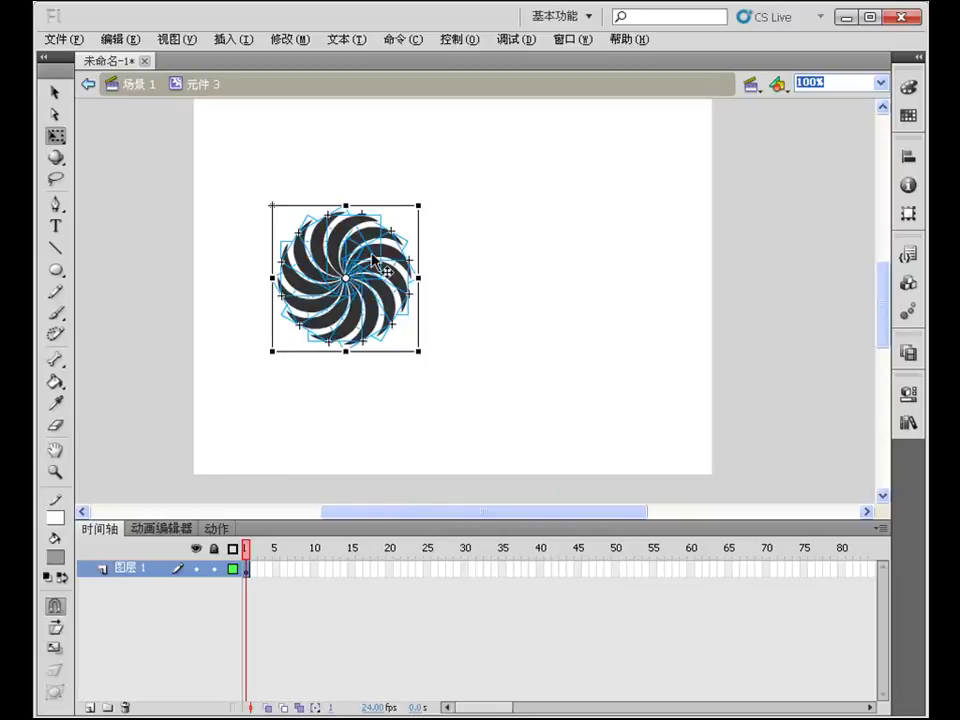
left_click(426, 267)
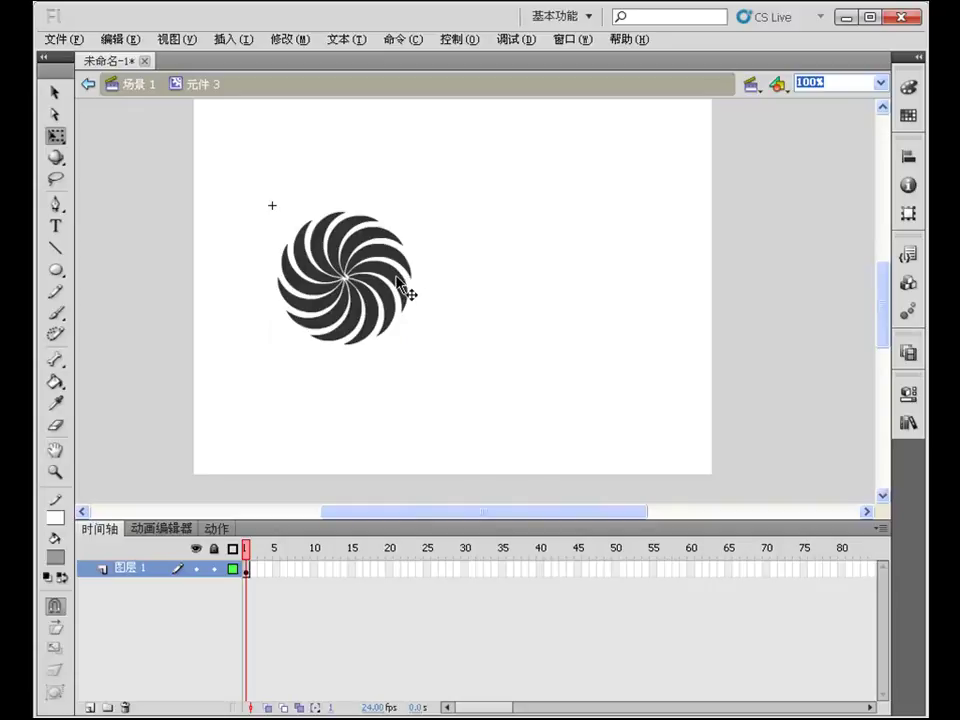
double_click(405, 292)
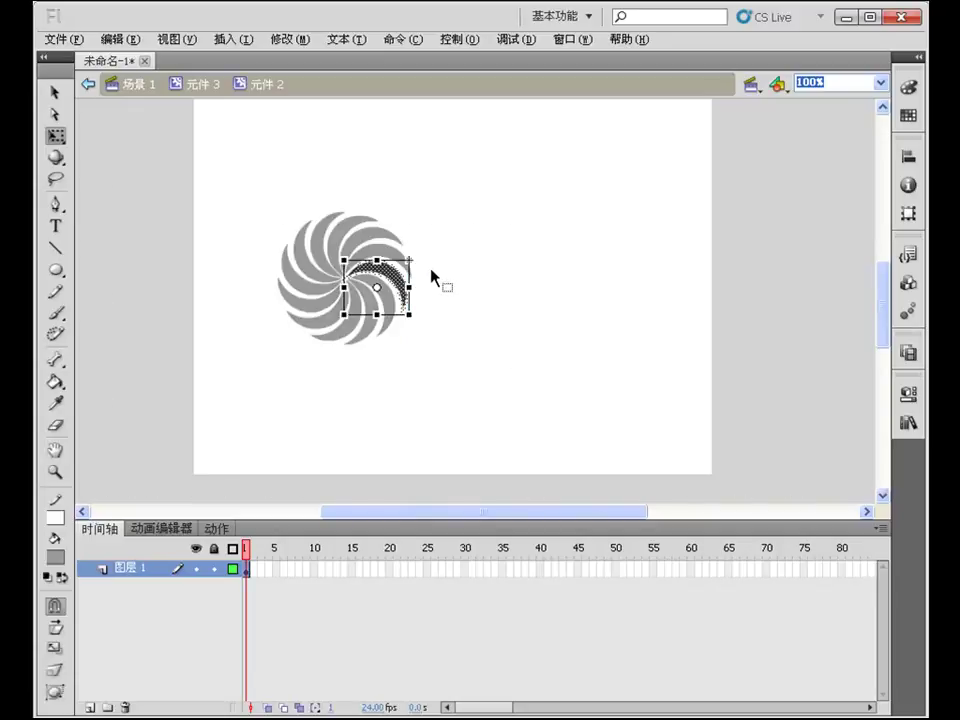
Fill the outer part of the crescent with blue and return to the pinwheel symbol
left_click_drag(497, 198, 380, 377)
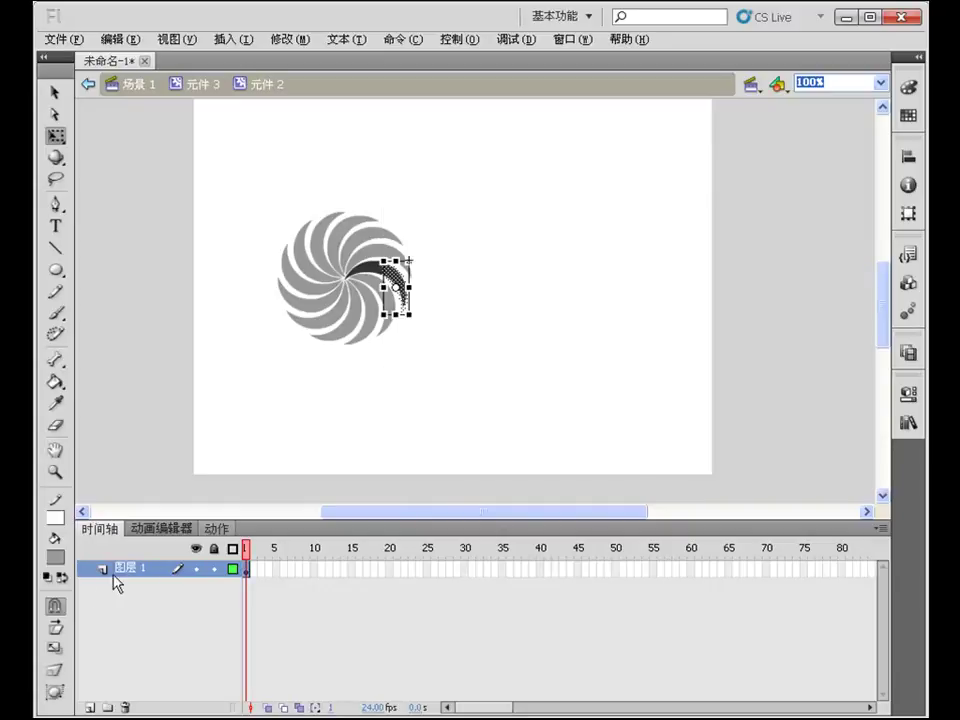
left_click(55, 557)
left_click(142, 670)
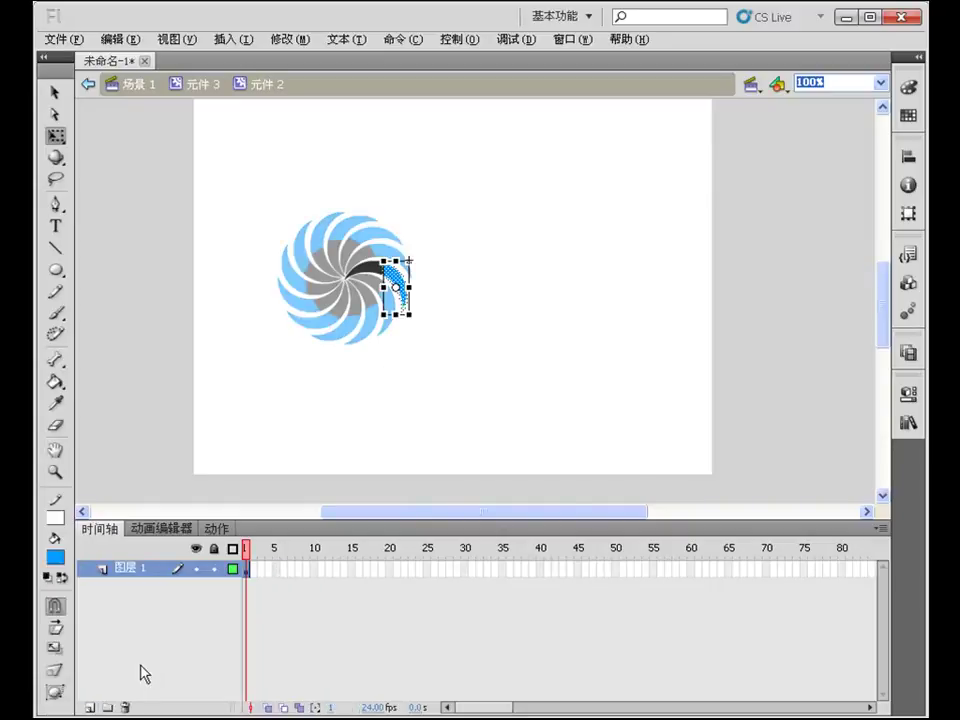
double_click(465, 358)
left_click(441, 390)
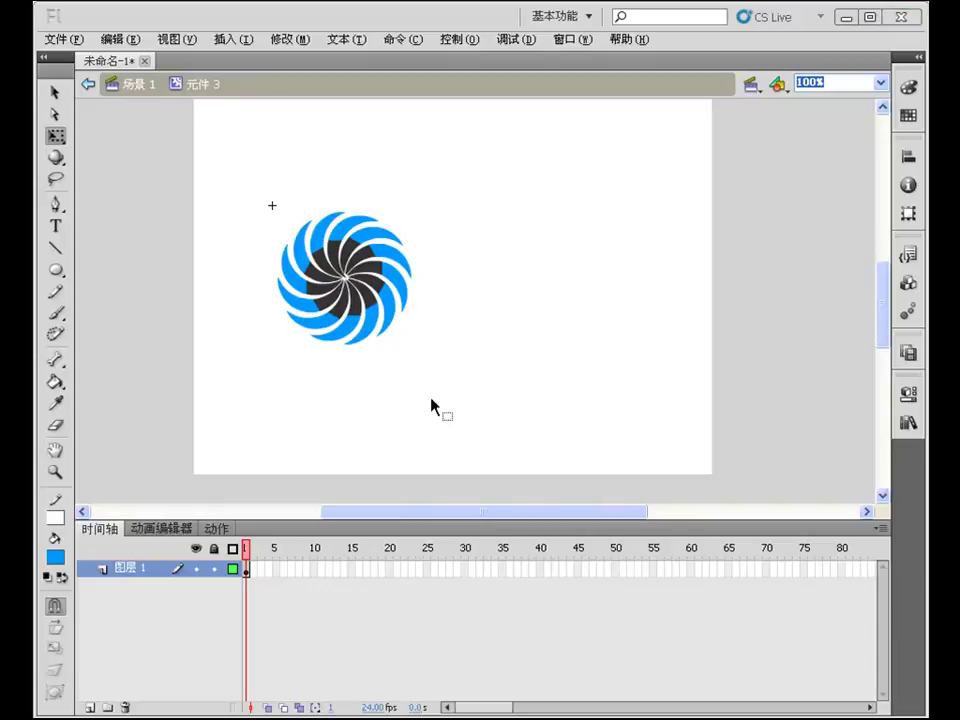
Enter a nested crescent of the pinwheel for editing and insert a keyframe at frame 15 of its layer
left_click(393, 314)
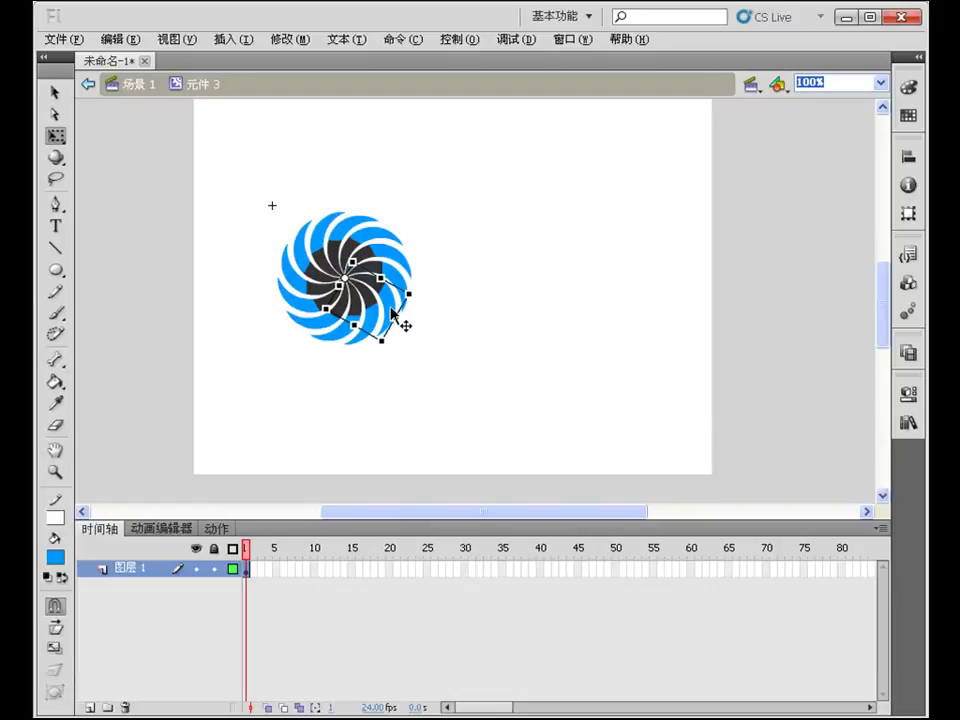
double_click(393, 314)
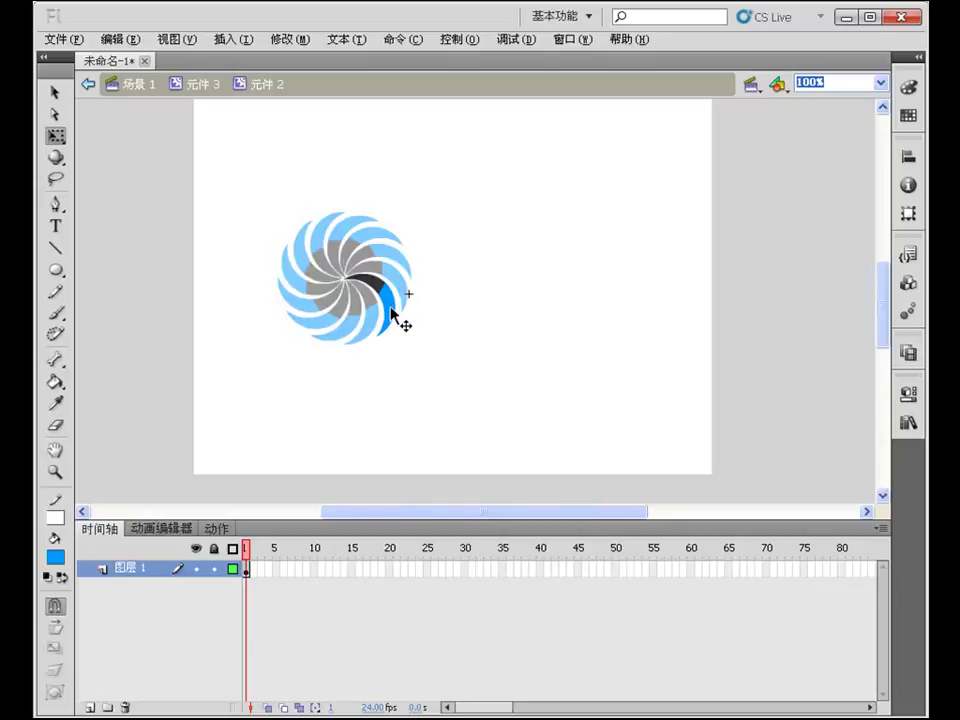
left_click(393, 314)
left_click(411, 313)
left_click_drag(264, 381, 542, 186)
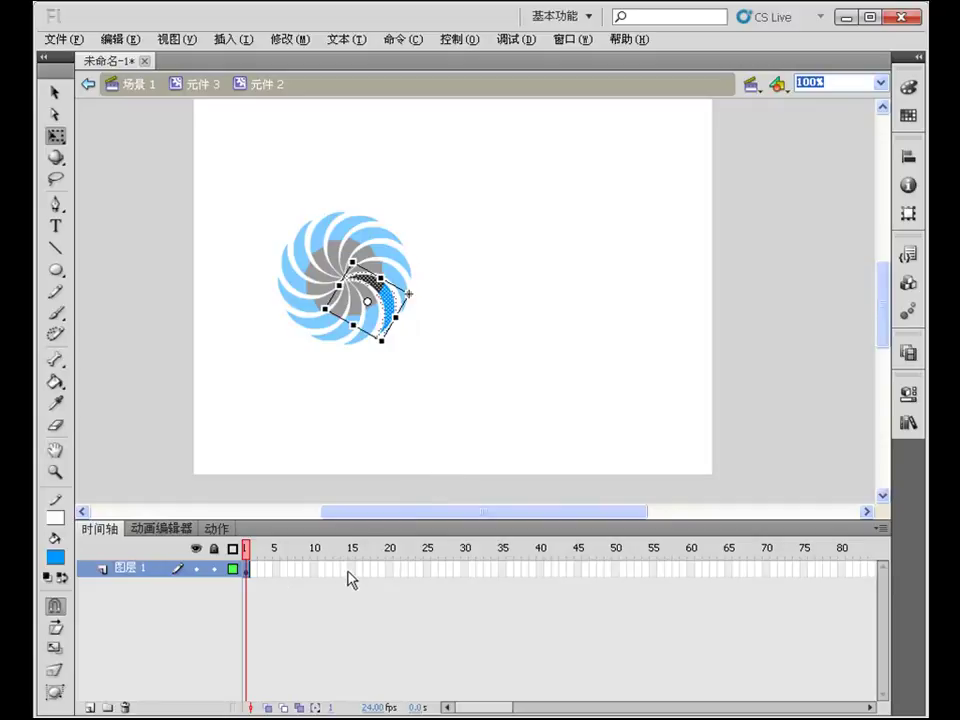
right_click(350, 571)
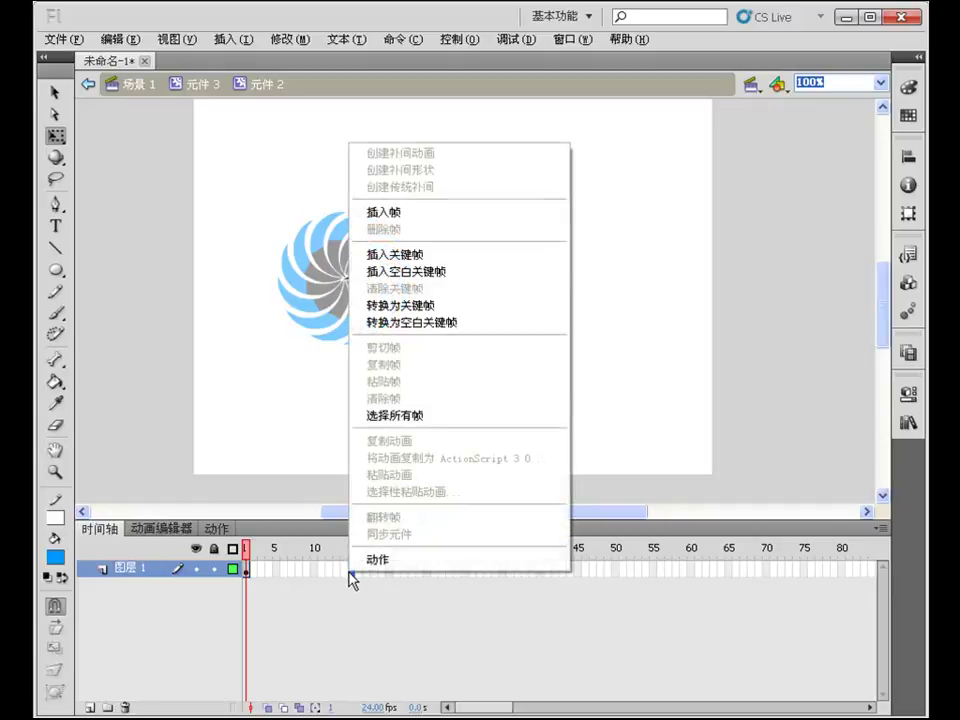
left_click(410, 254)
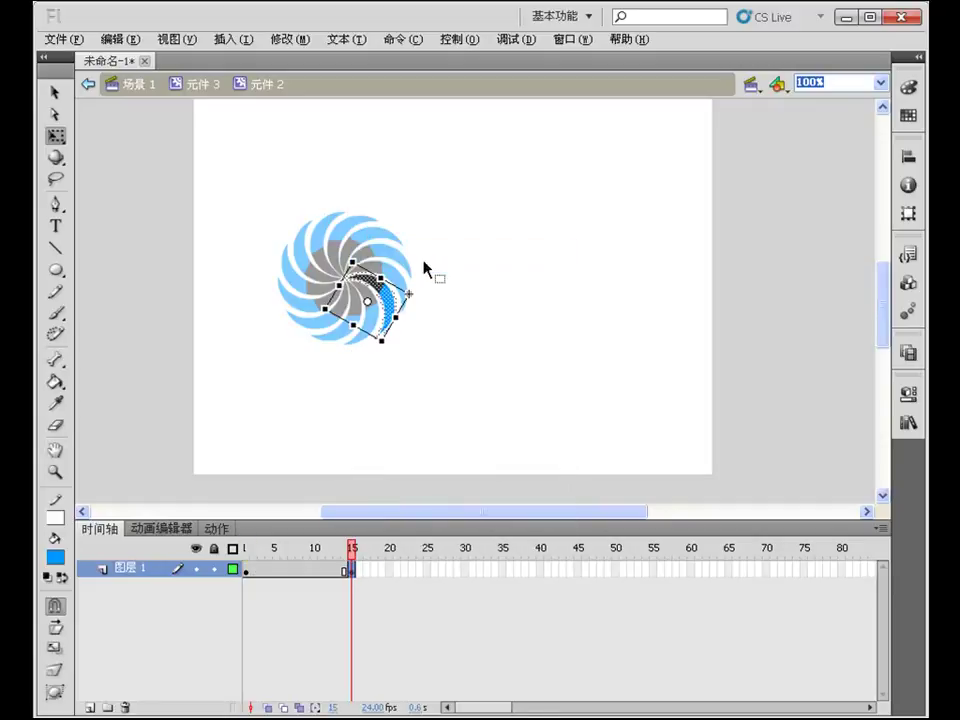
Fill the whole crescent with red at frame 15 and return to the pinwheel symbol
left_click(57, 558)
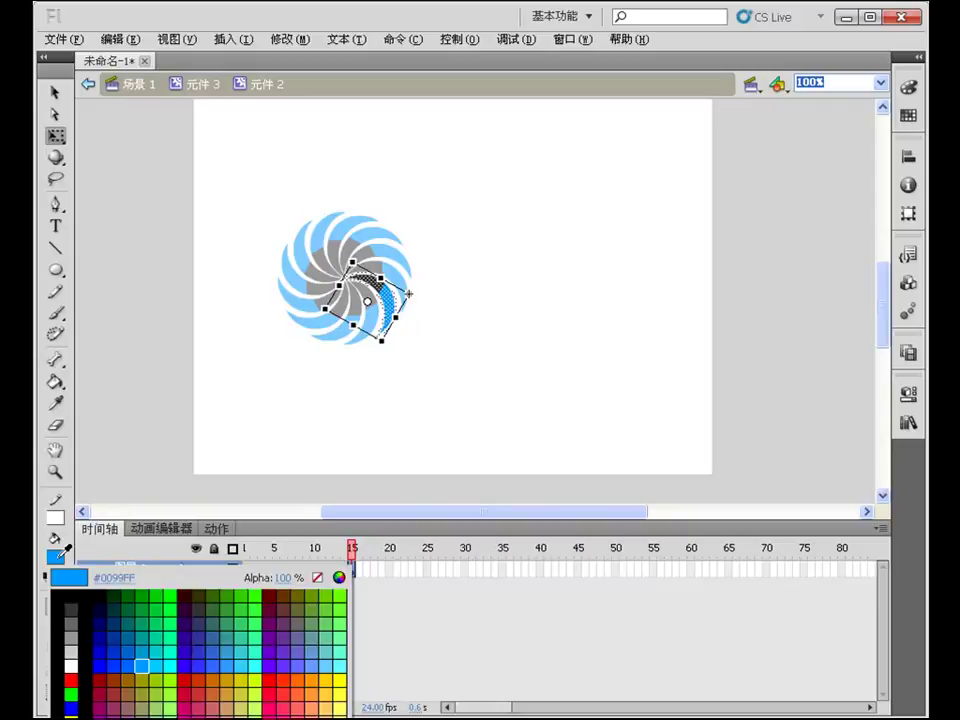
left_click(272, 682)
left_click(415, 340)
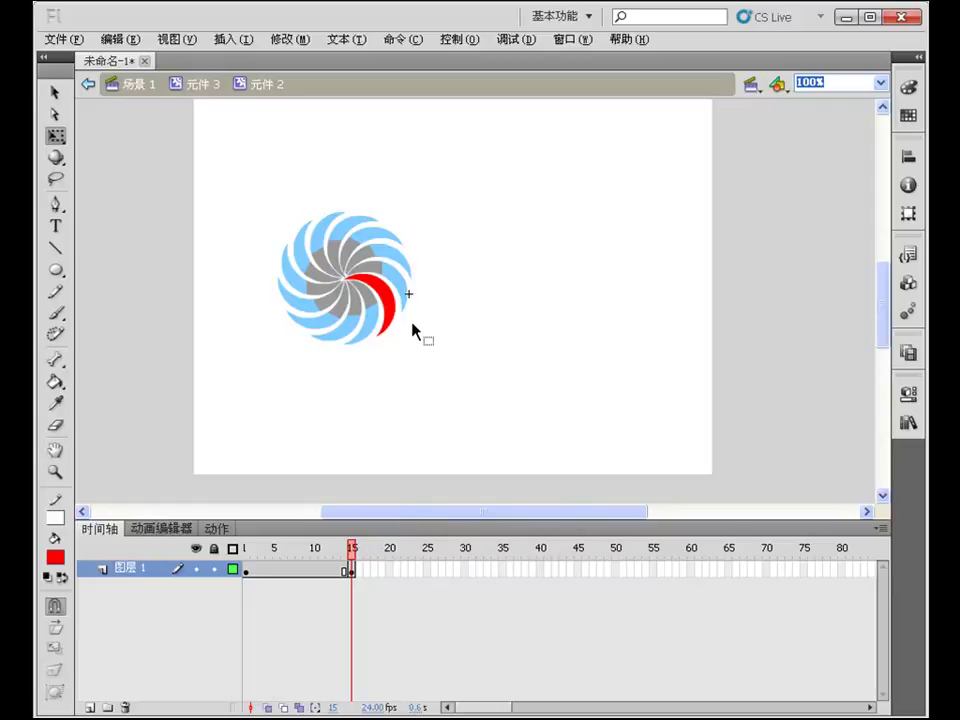
double_click(445, 385)
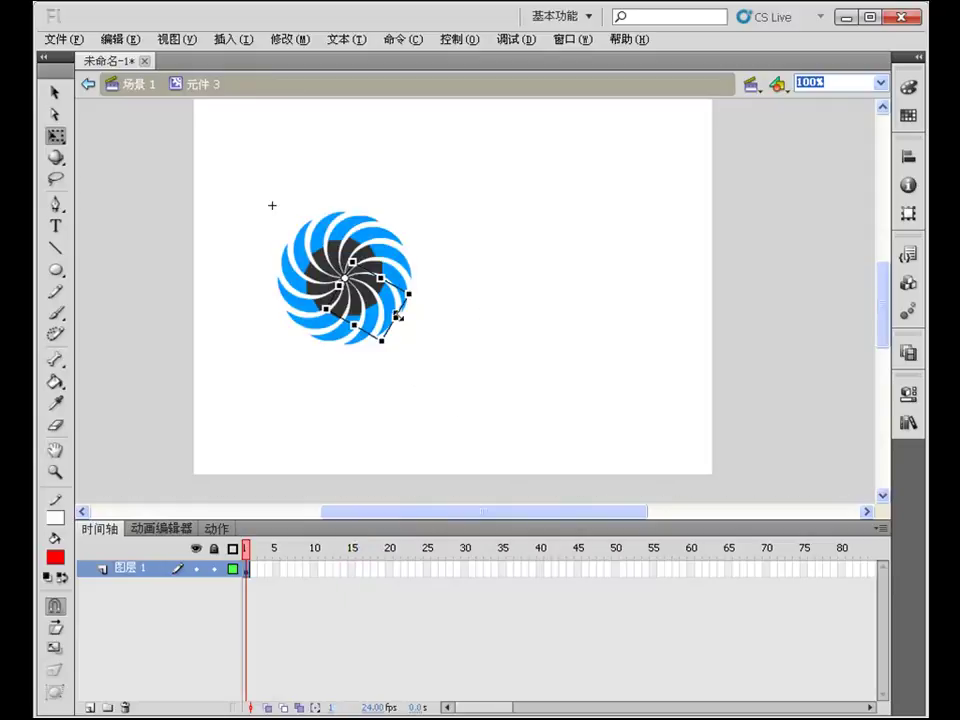
Reopen the nested crescent symbol and create a shape tween between its keyframes at frames 1 and 15
double_click(397, 315)
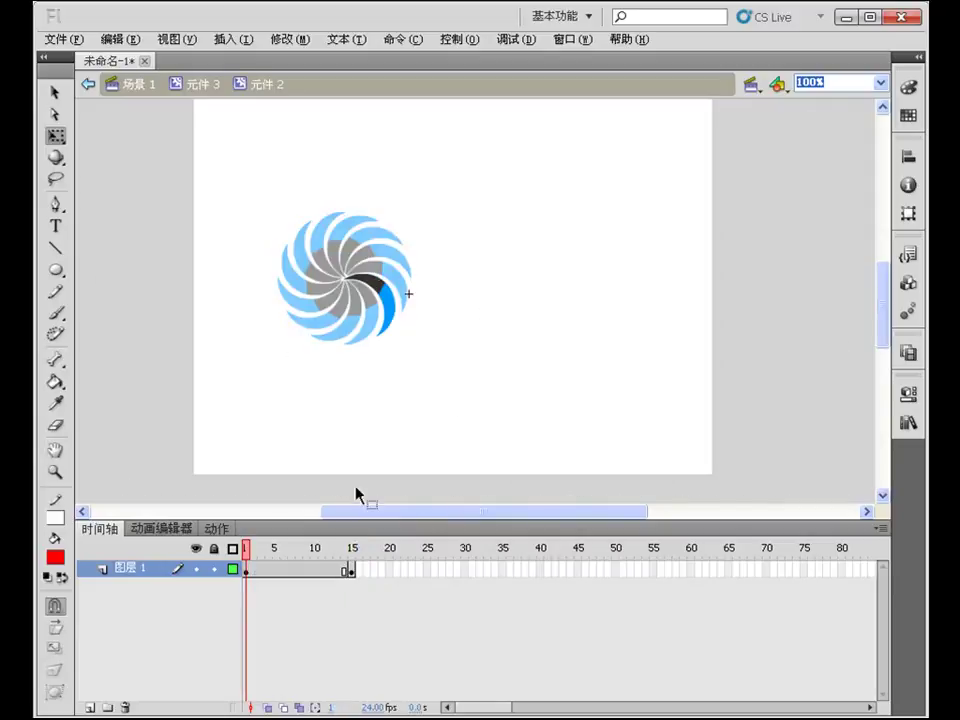
left_click(349, 572)
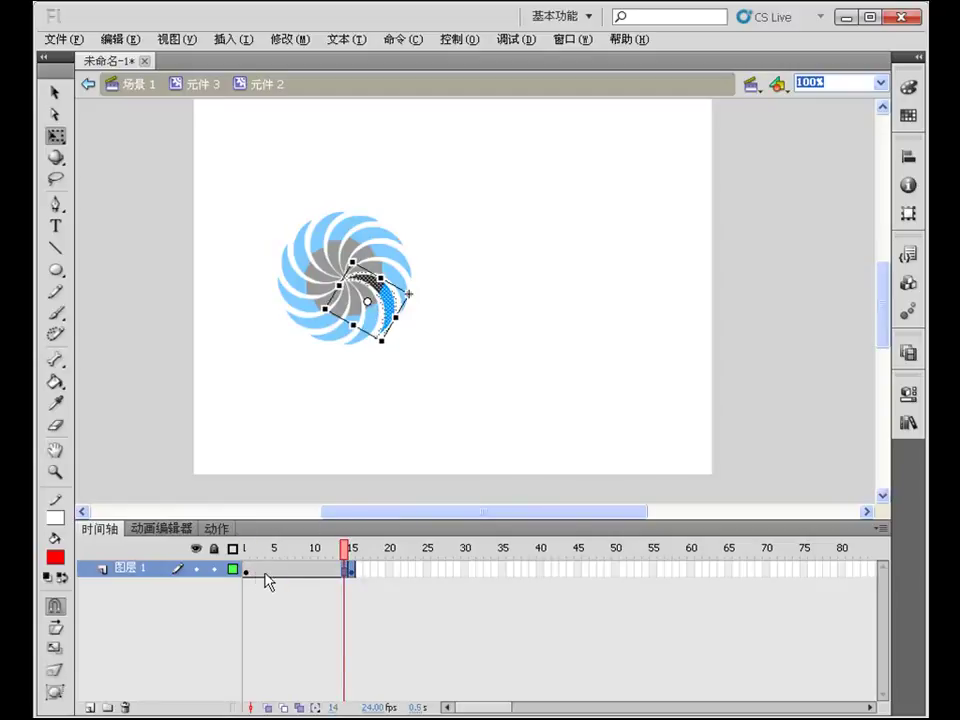
left_click_drag(246, 578, 352, 578)
left_click(350, 572)
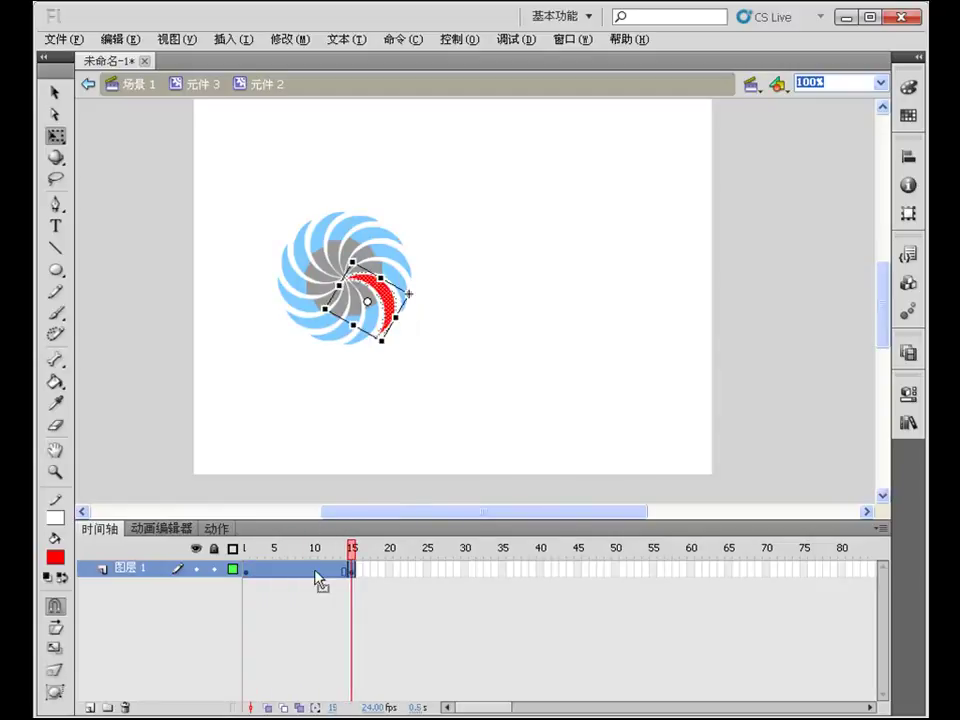
right_click(310, 567)
left_click(360, 167)
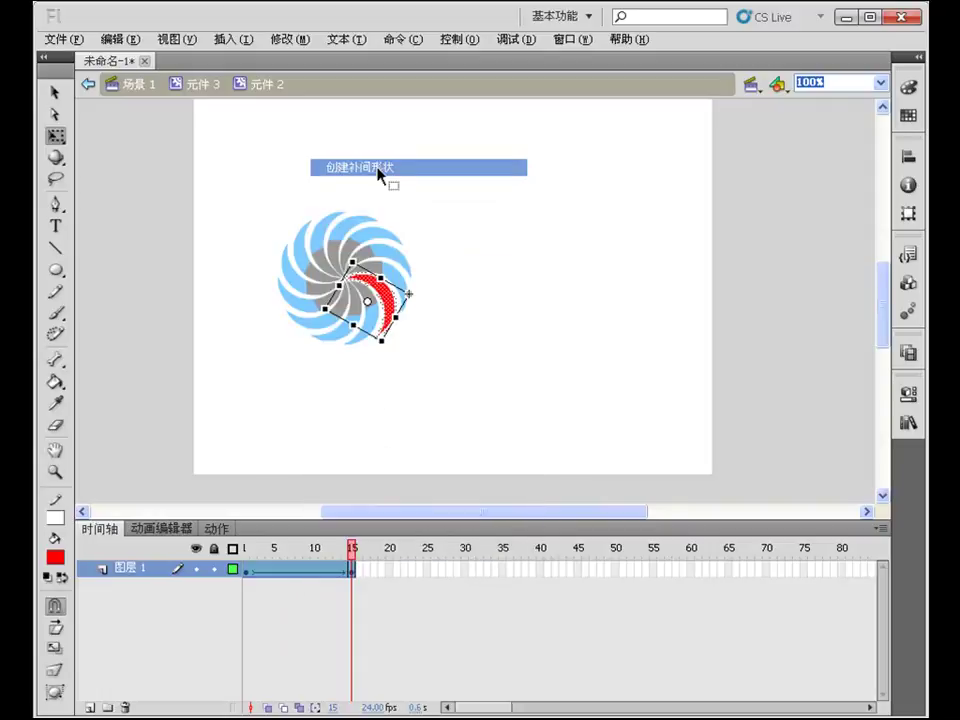
left_click(497, 317)
Play and scrub through the crescent's shape tween back to frame 1
left_click(344, 549)
key("Return")
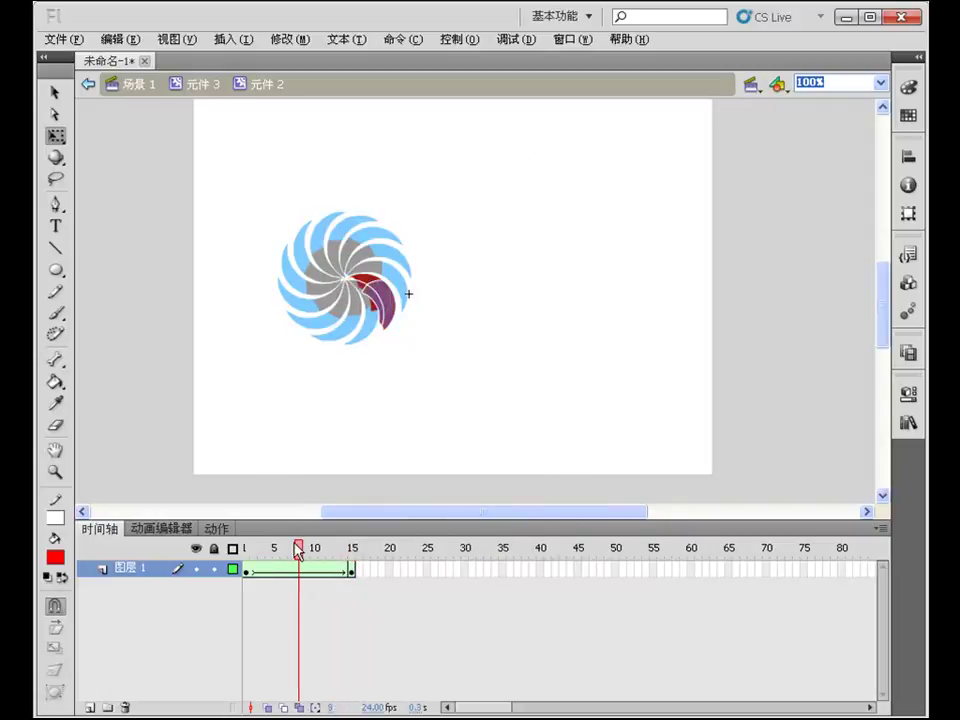
left_click_drag(373, 539, 254, 535)
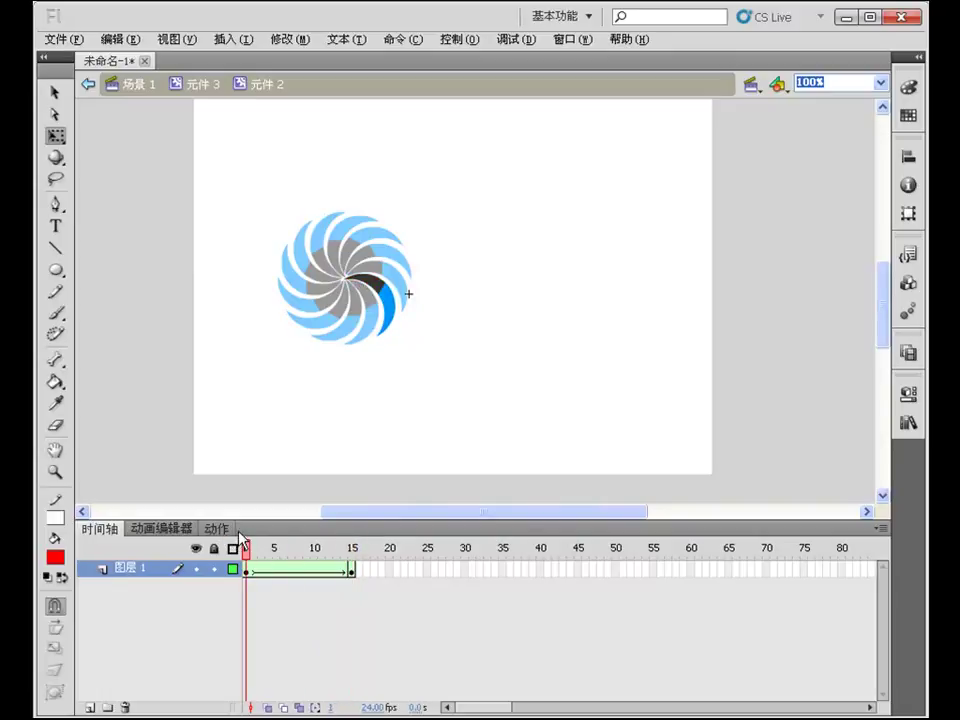
Leave the crescent and pinwheel symbols and return to the main scene
double_click(333, 401)
left_click(289, 414)
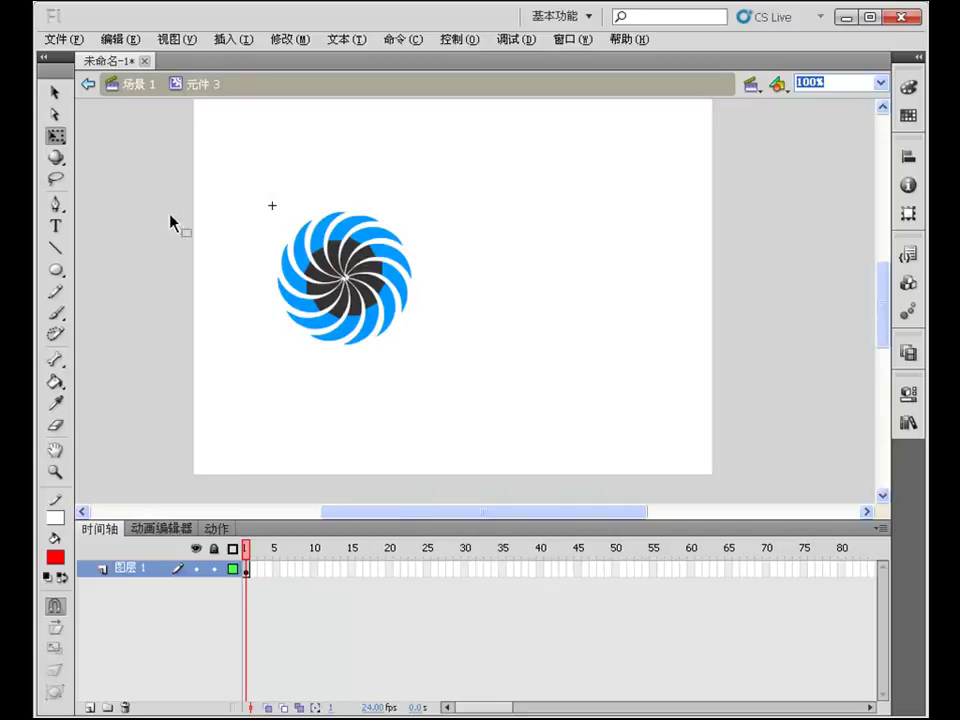
left_click(140, 85)
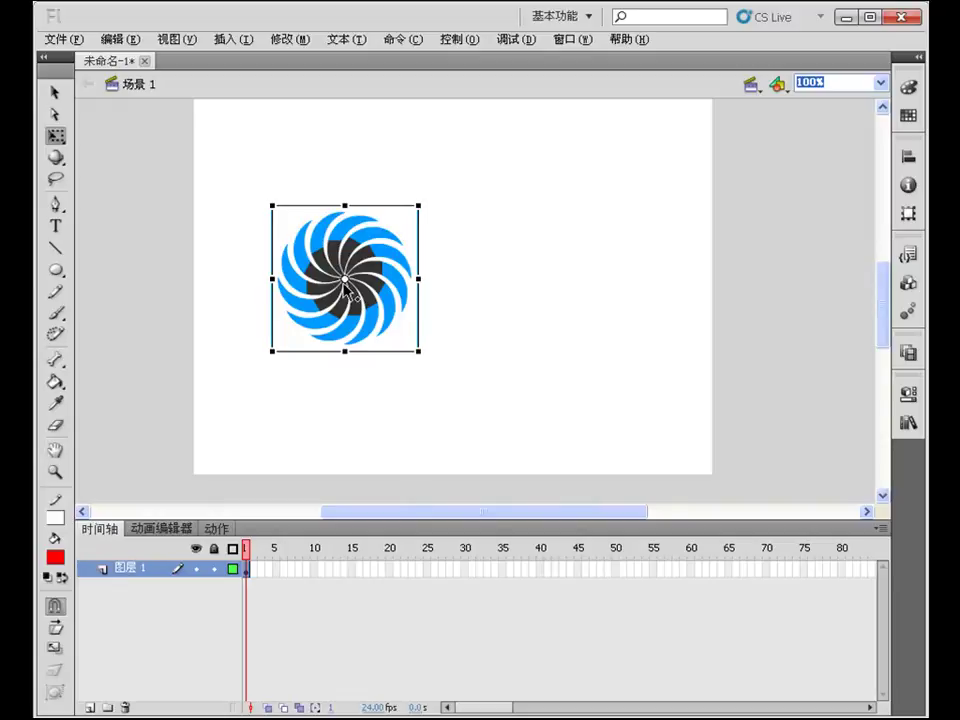
Open the pinwheel symbol and one of its nested crescents to compare the timelines of the two levels
double_click(350, 302)
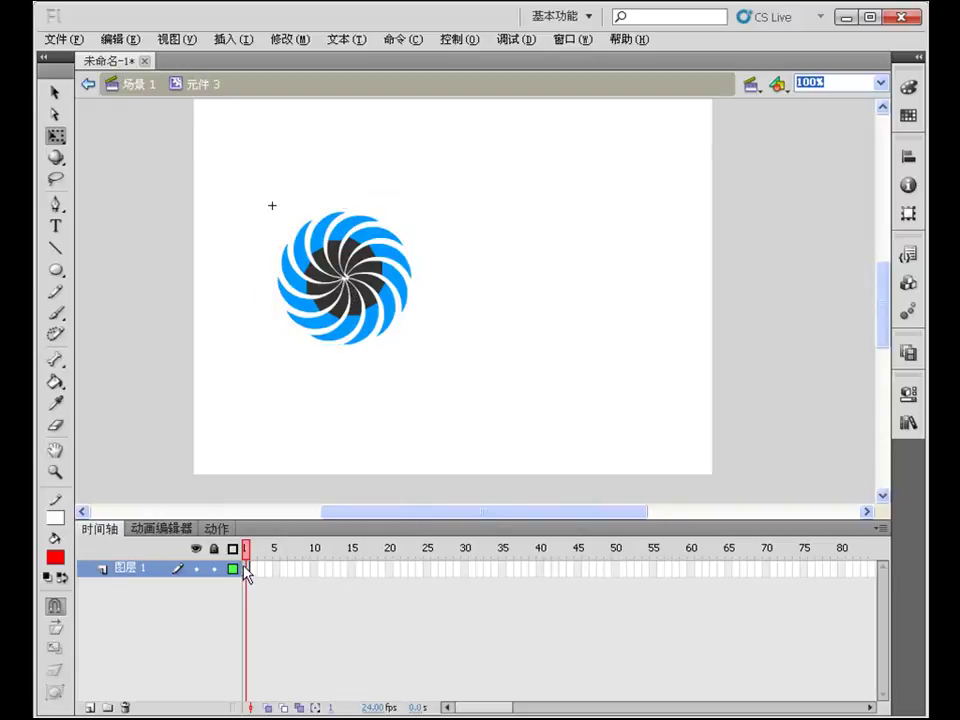
left_click_drag(233, 177, 524, 432)
left_click(454, 375)
left_click(371, 262)
double_click(370, 262)
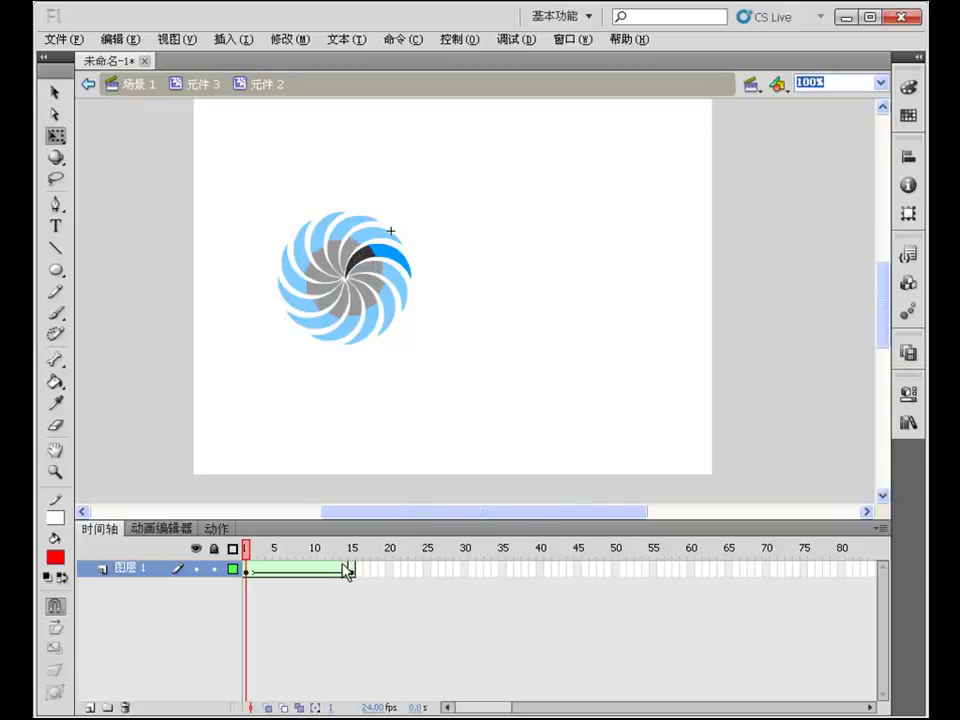
Test the movie to watch the animated pinwheel and close the preview
mouse_move(248, 550)
left_mouse_down()
mouse_move(326, 552)
mouse_move(246, 548)
left_mouse_up()
key("ctrl+Return")
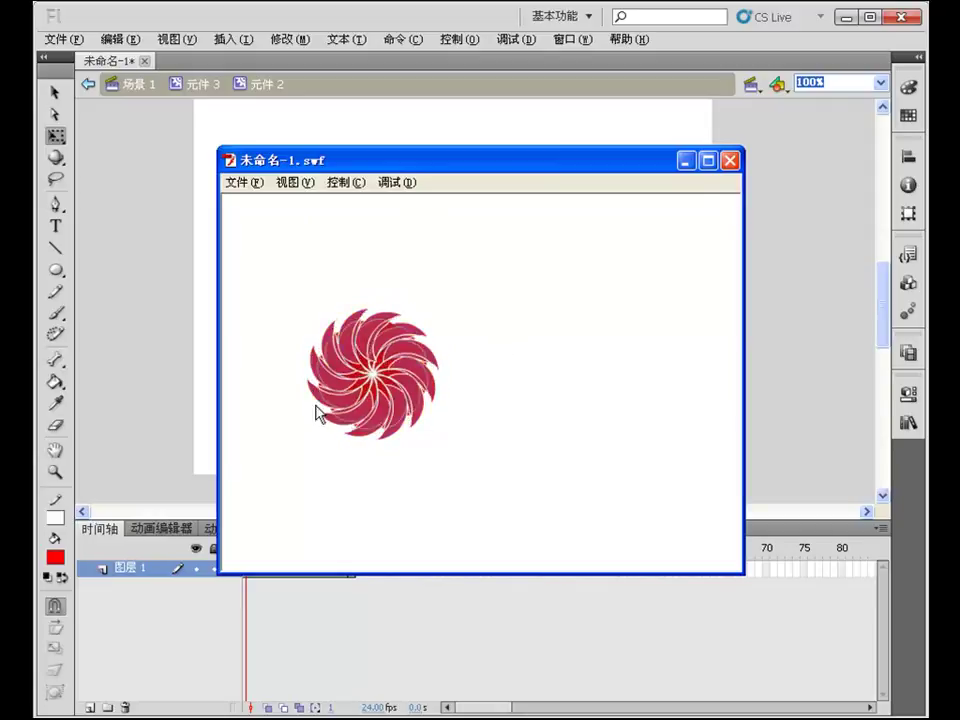
left_click(731, 160)
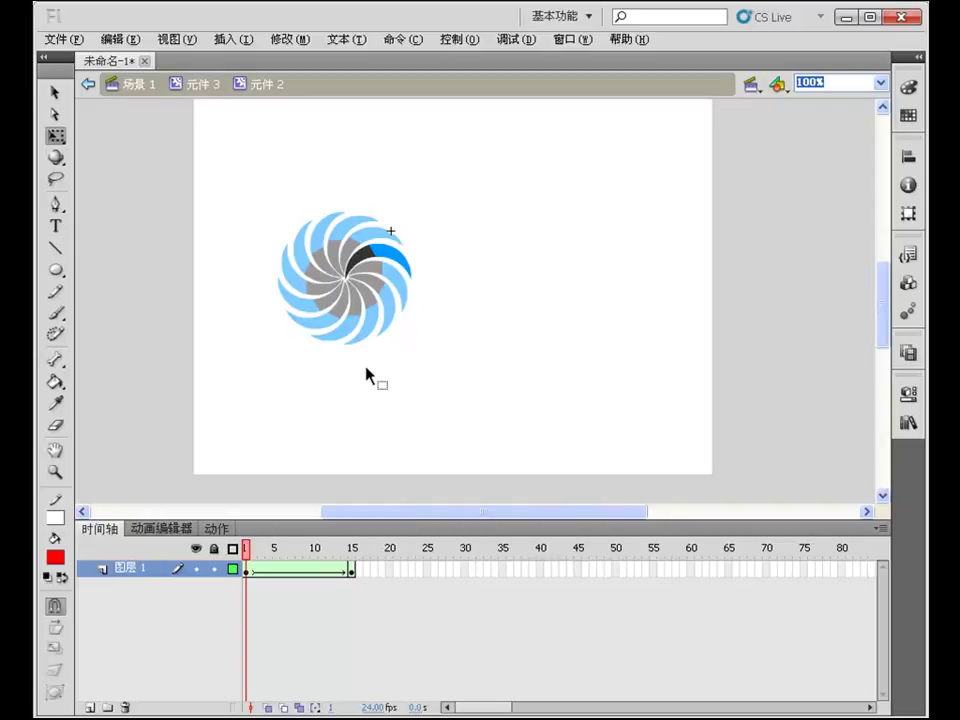
Export the movie to the My Documents folder as a Windows AVI file named gul
left_click(64, 40)
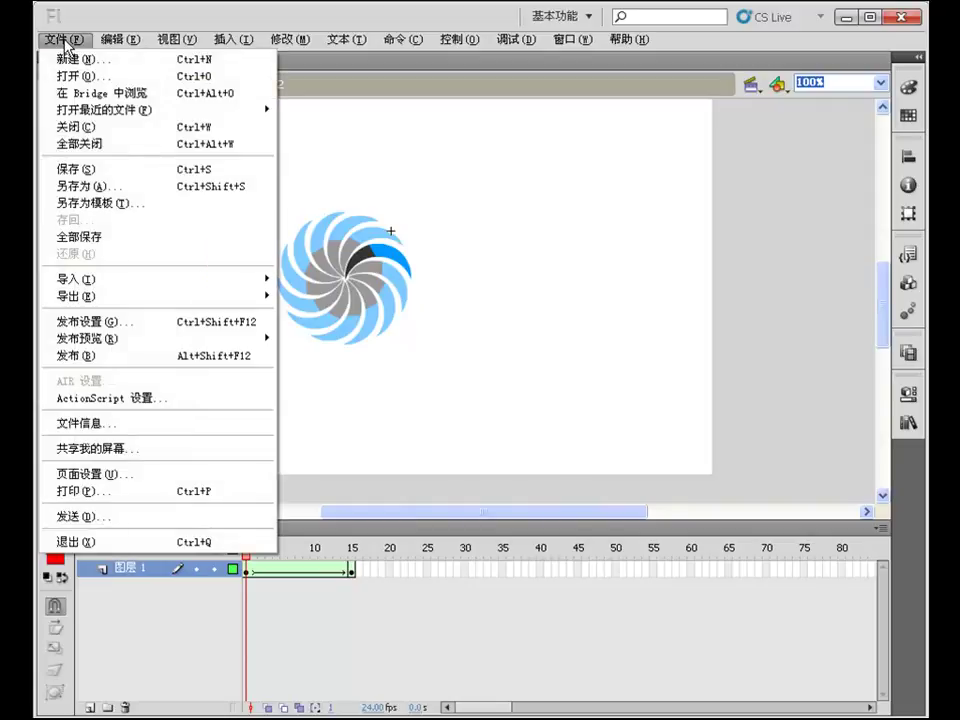
mouse_move(150, 296)
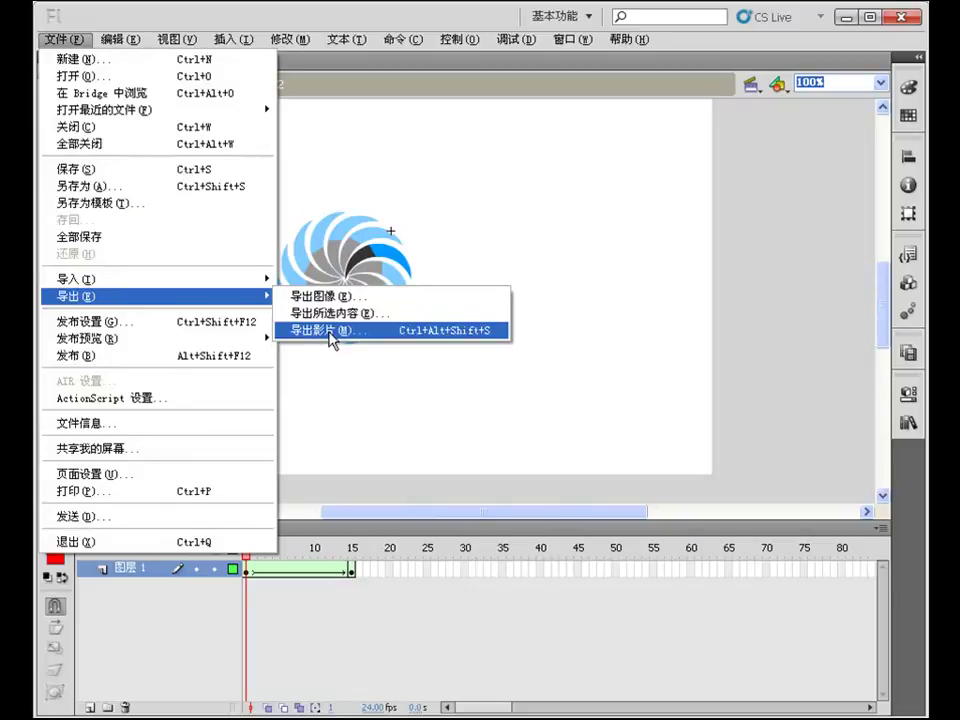
left_click(331, 333)
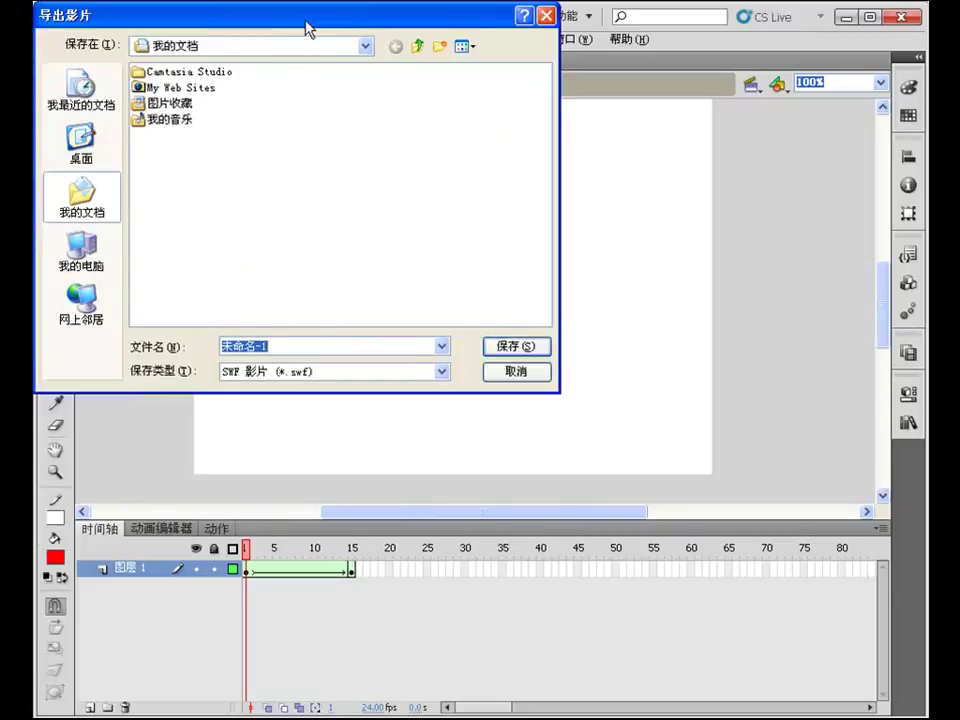
left_click_drag(304, 28, 415, 130)
left_click(525, 478)
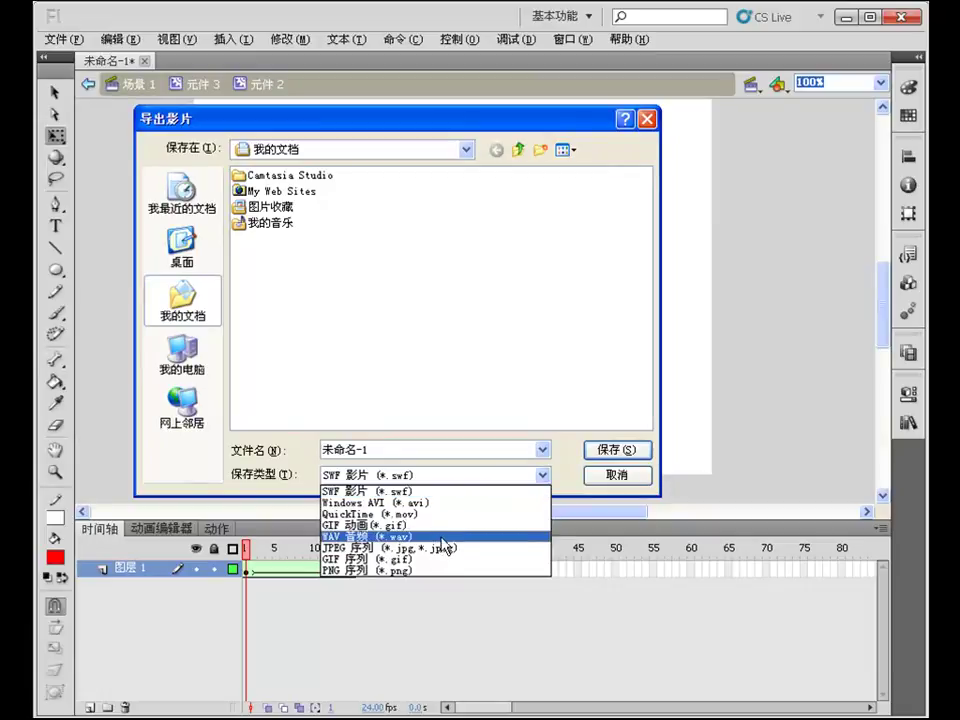
left_click(410, 503)
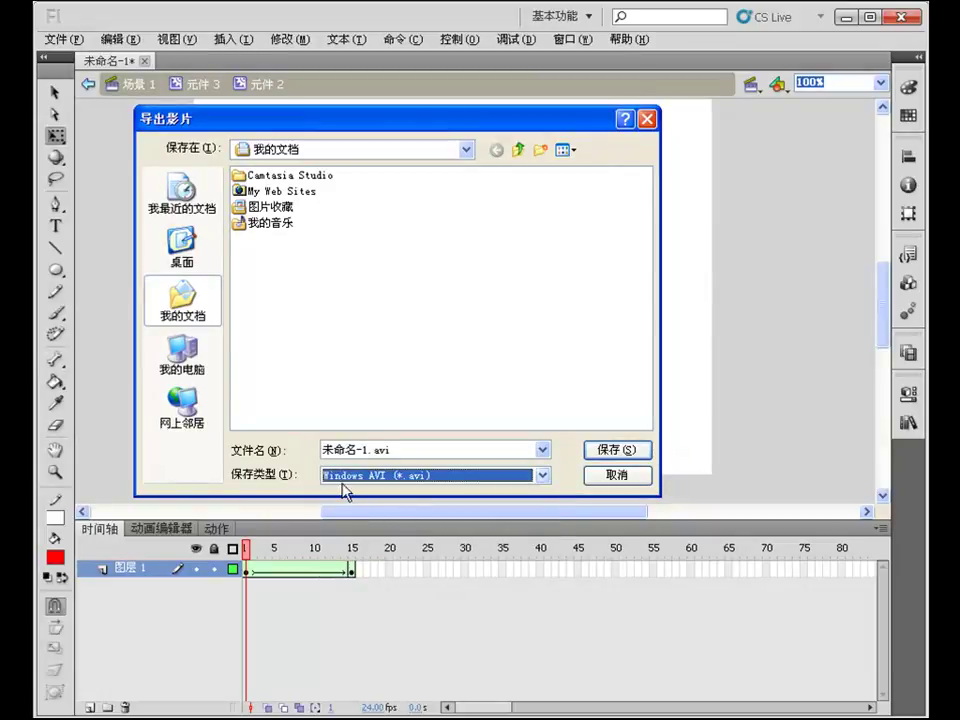
double_click(399, 448)
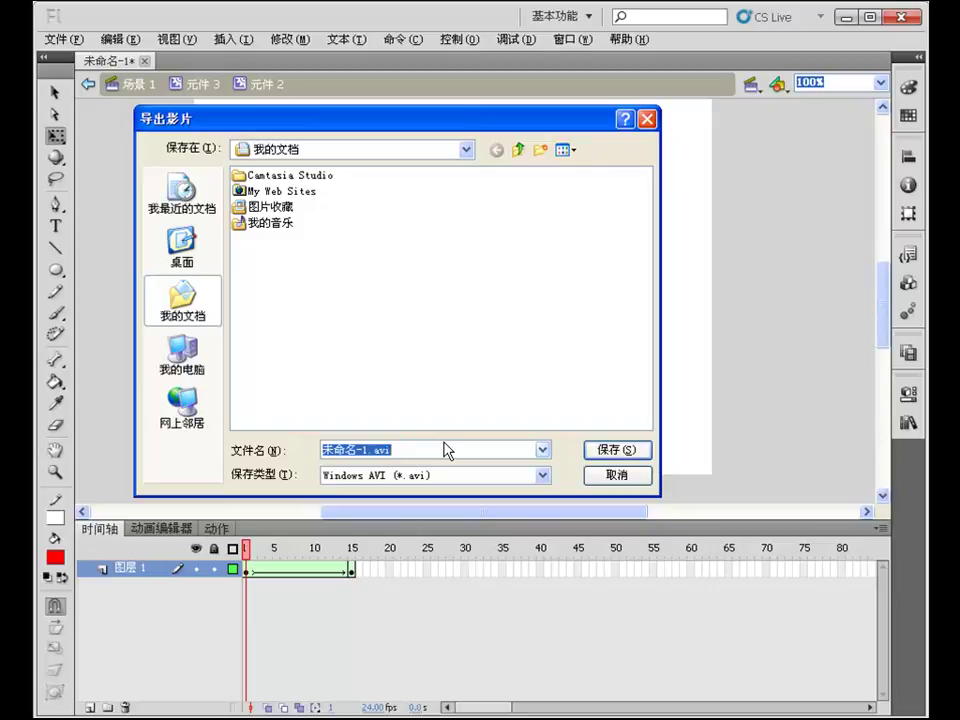
type("gul")
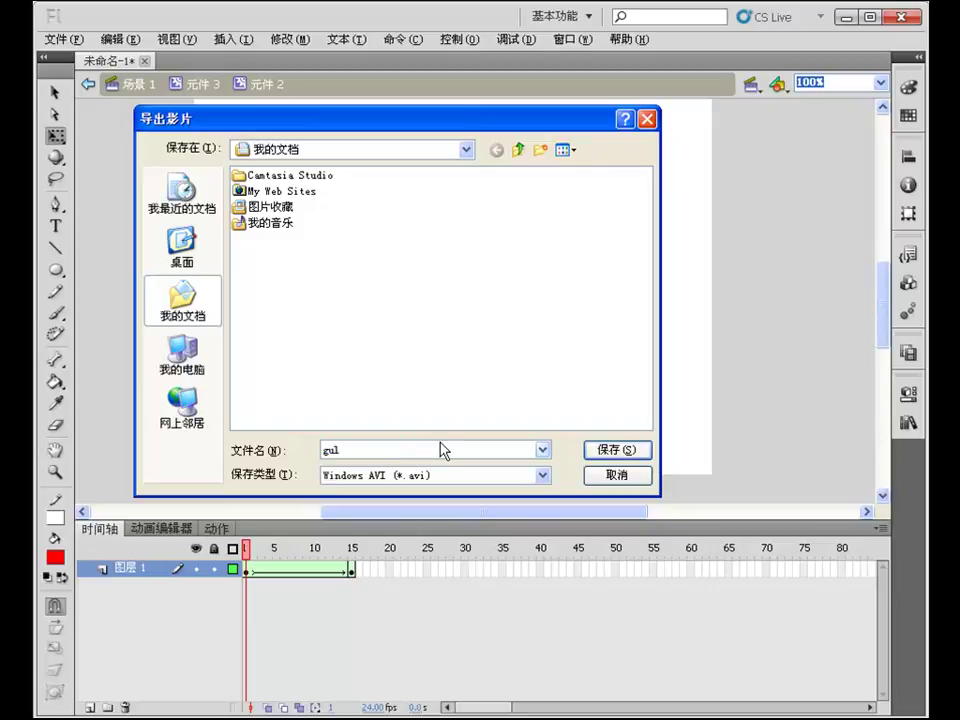
left_click(614, 452)
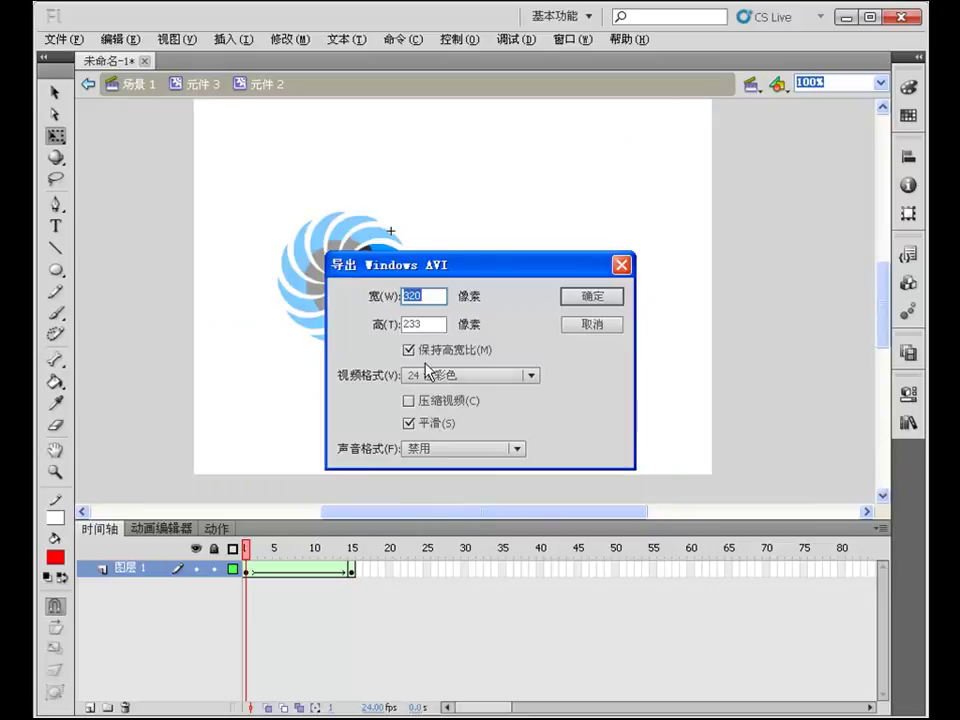
Set the AVI video format to 32-bit colour with alpha and run the export
left_click(460, 385)
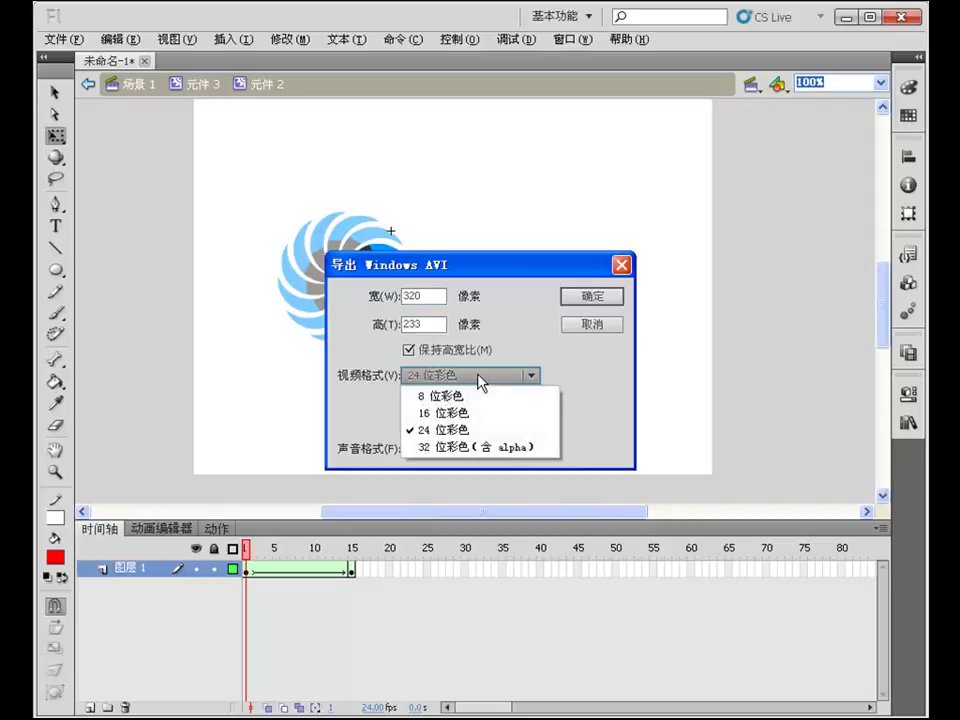
left_click(450, 448)
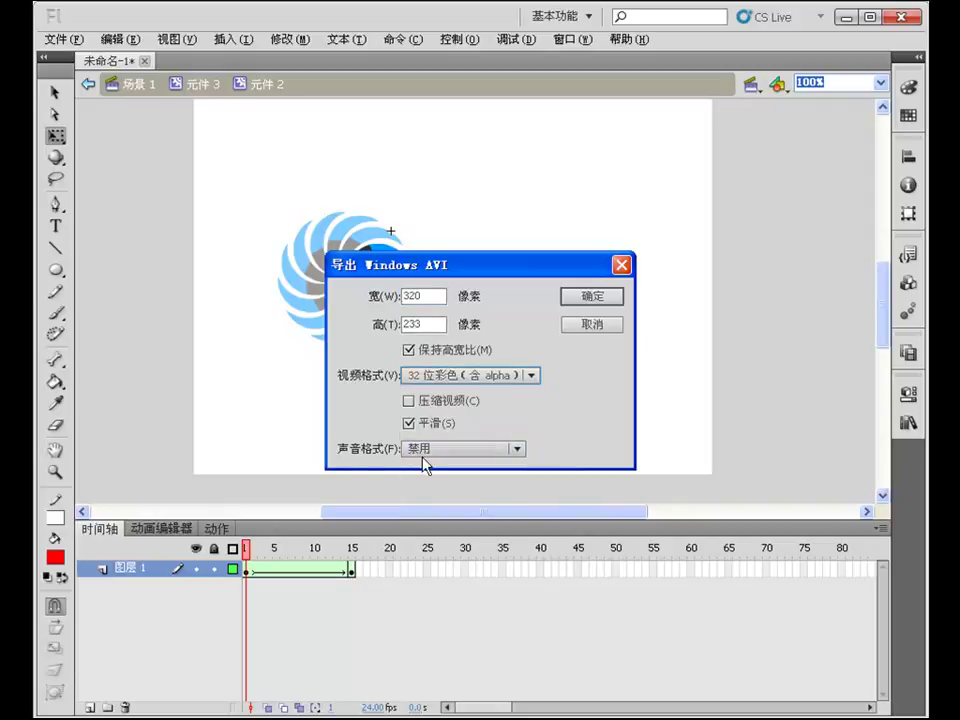
left_click(593, 298)
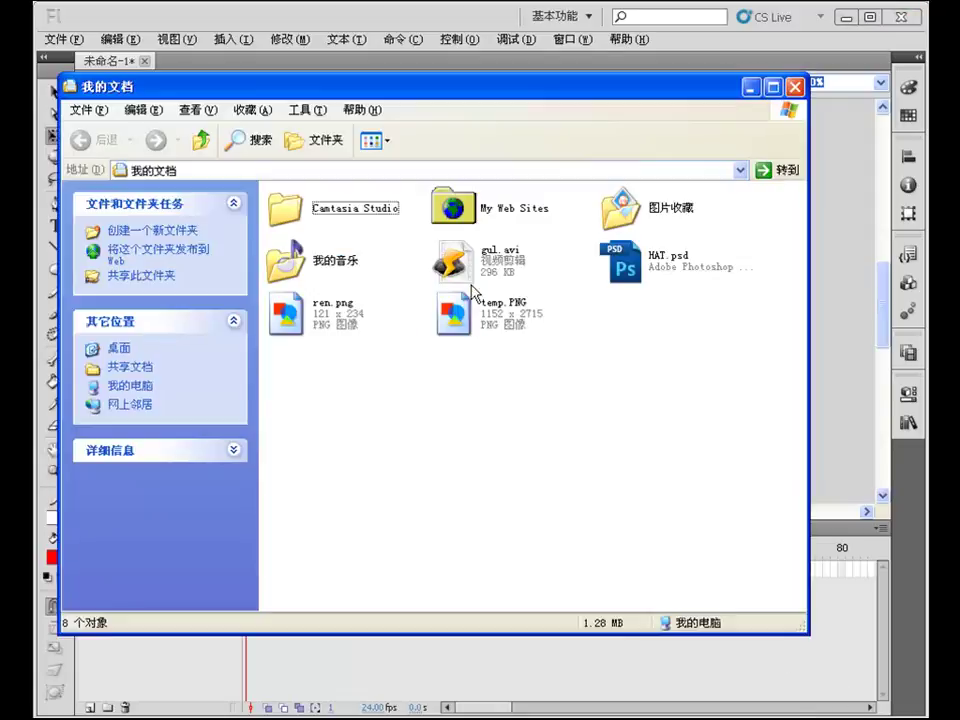
Play the exported gul.avi from the My Documents folder in Storm Player
mouse_move(474, 272)
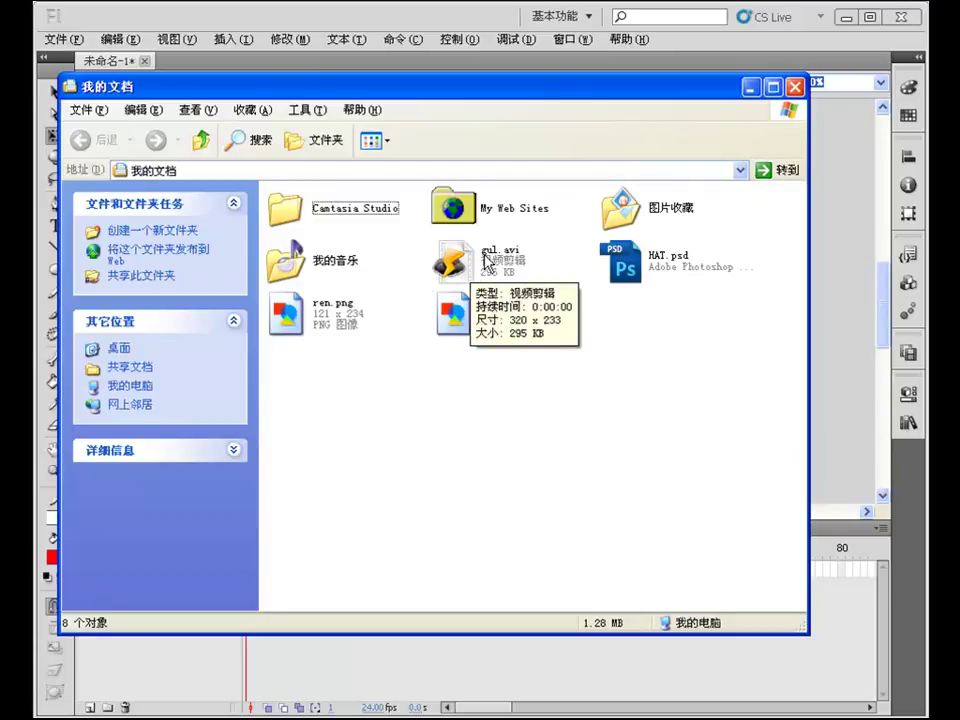
left_click(485, 260)
right_click(485, 258)
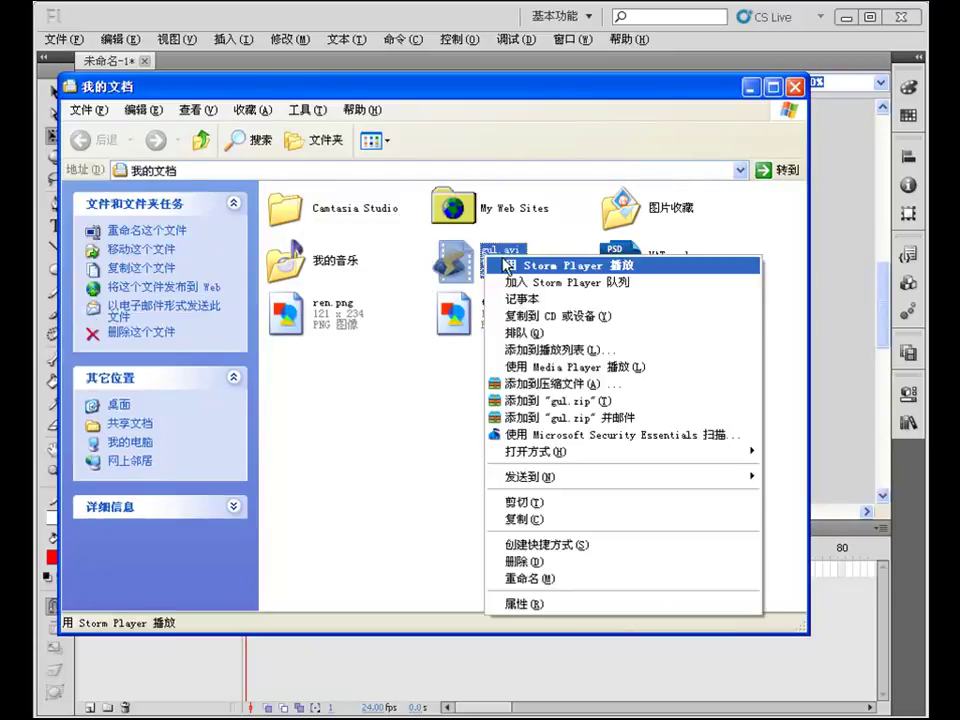
left_click(507, 266)
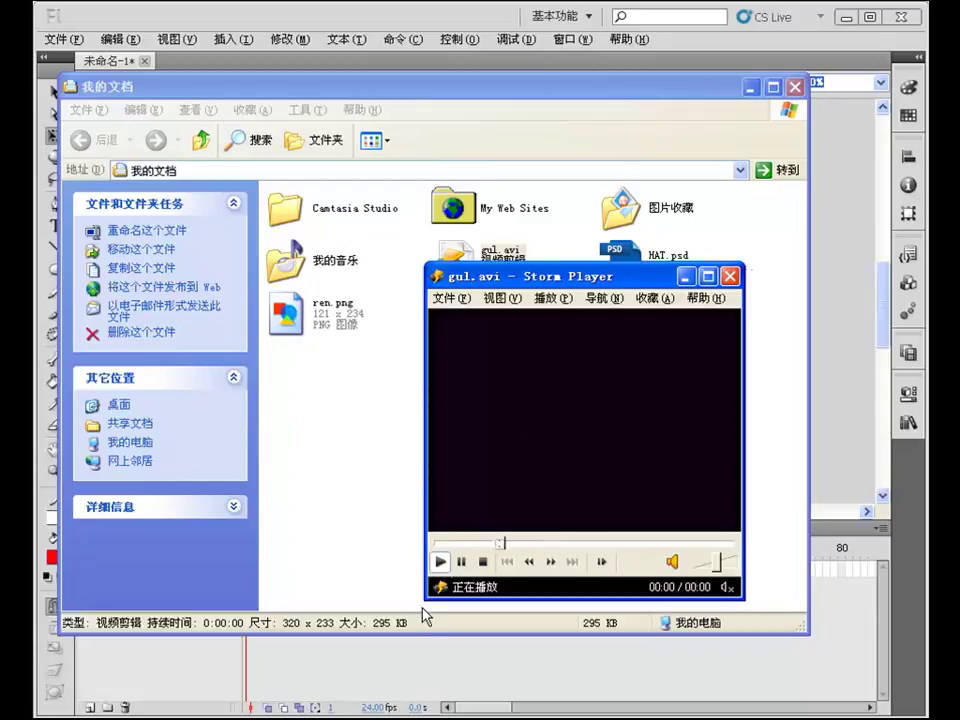
Switch back to Flash and test the movie again for comparison with the exported video
left_click(362, 654)
key("ctrl+Return")
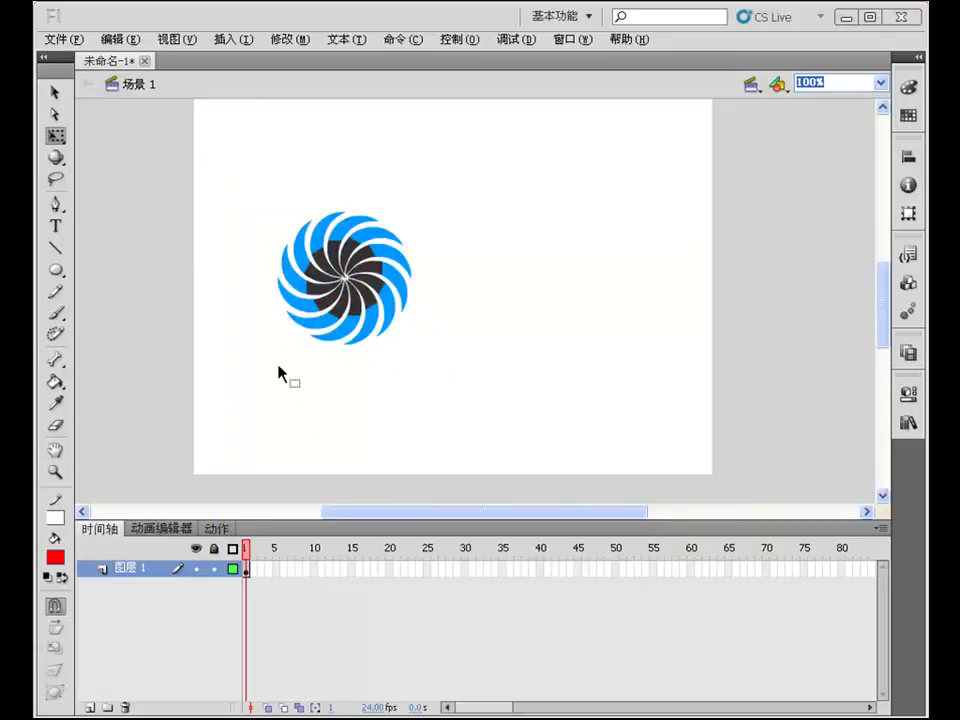
Delete the pinwheel from the stage and its three symbols from the library
left_click_drag(221, 184, 527, 424)
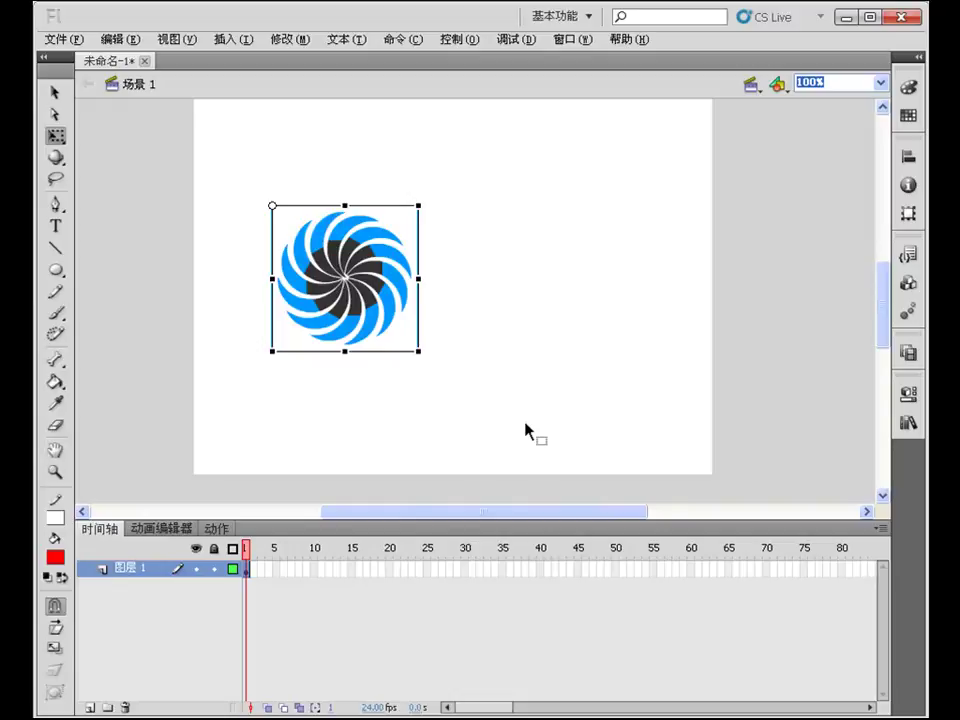
left_click(907, 422)
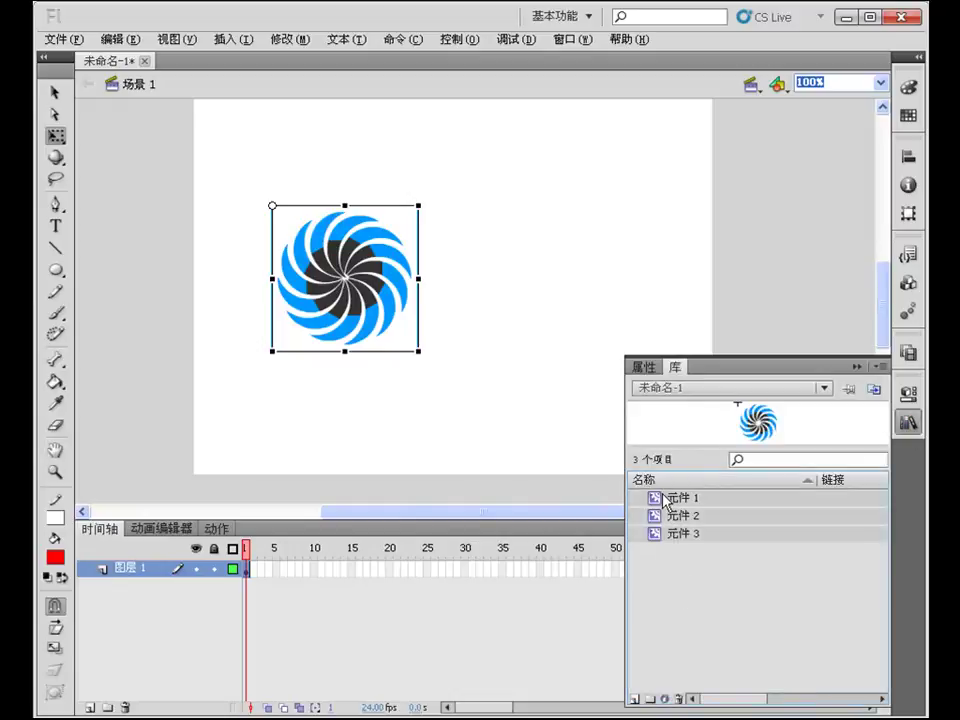
key("Delete")
left_click(857, 367)
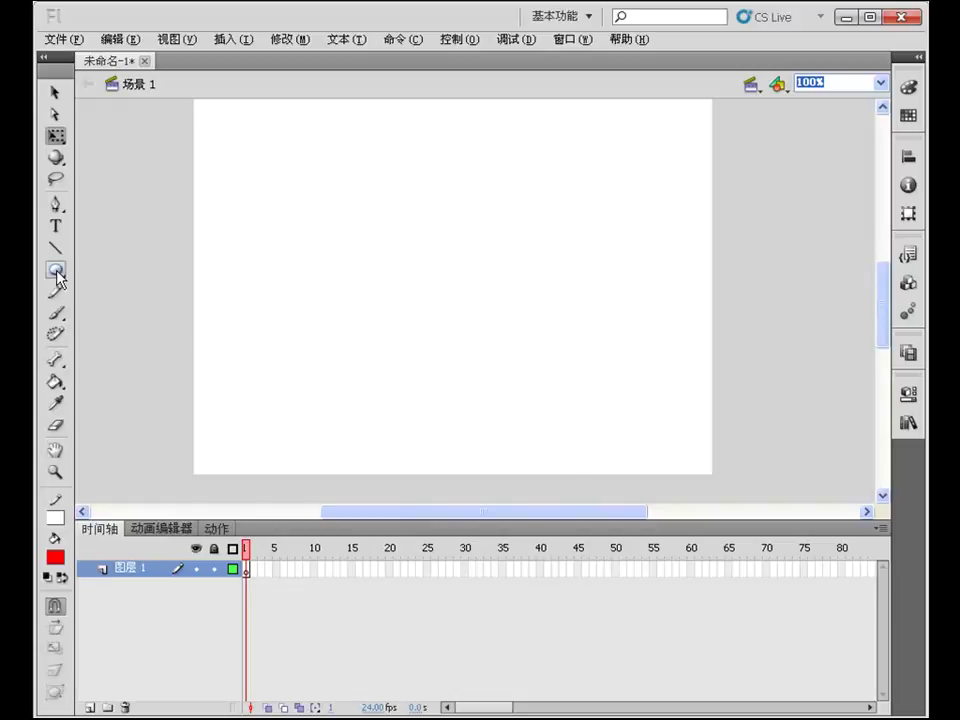
left_click(57, 226)
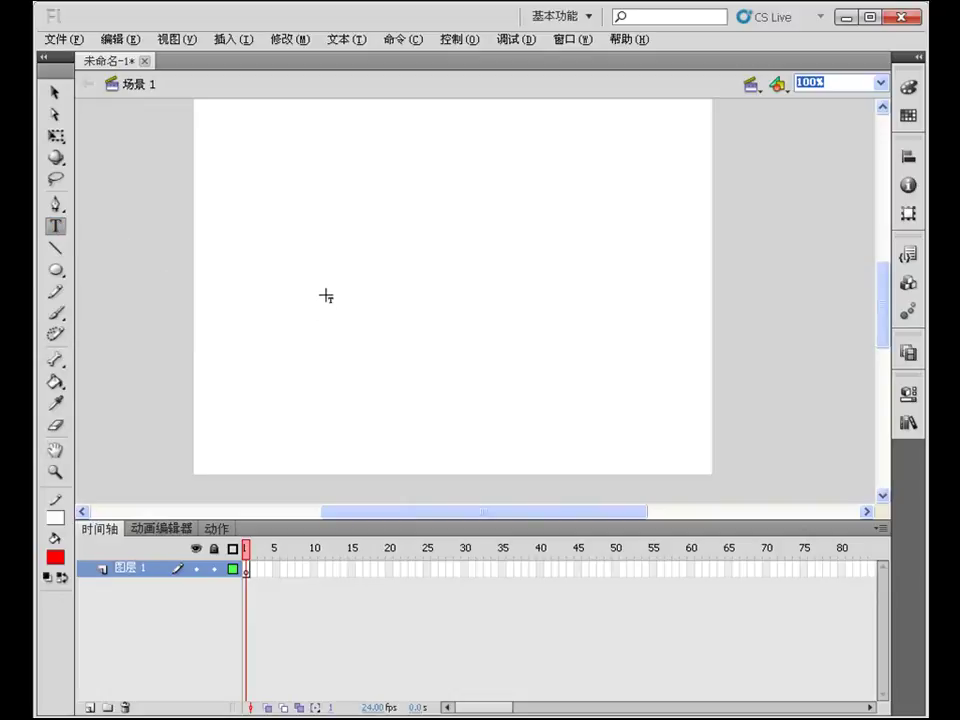
left_click(427, 266)
type("www.xmrit.co")
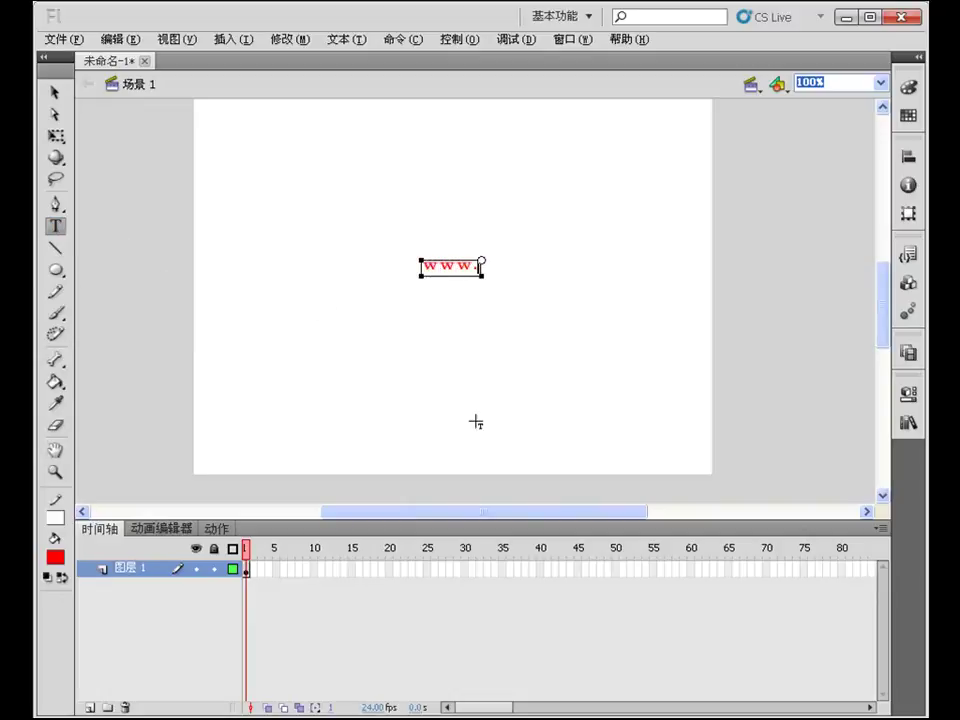
type("m")
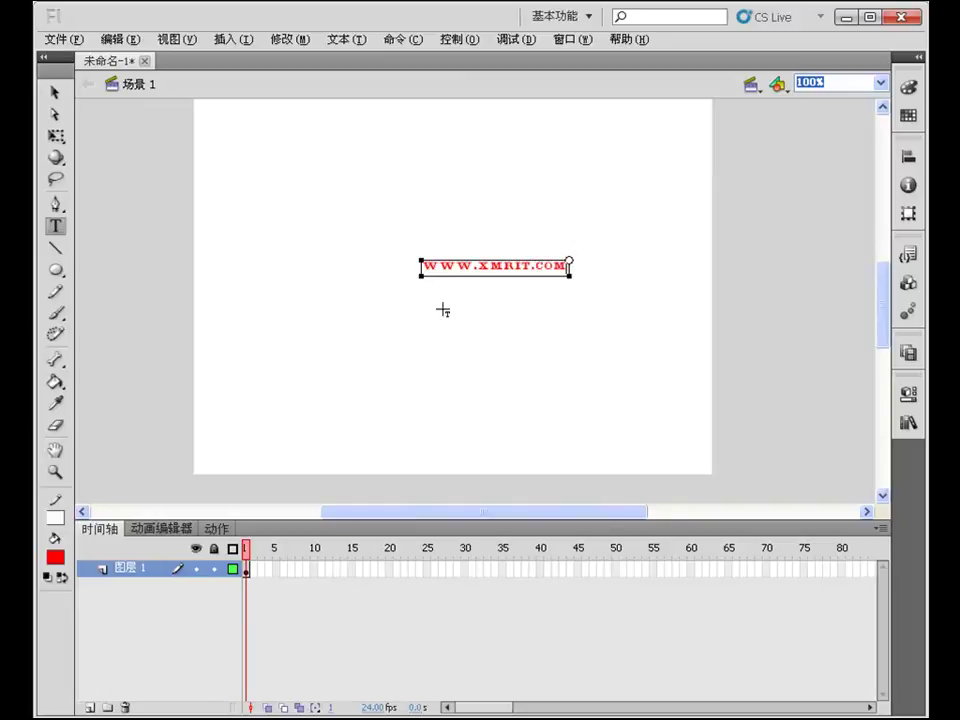
Set the text to the Impact font at 53 pt and centre it roughly on the stage
left_click_drag(532, 267, 481, 268)
left_click(481, 269)
key("ctrl+a")
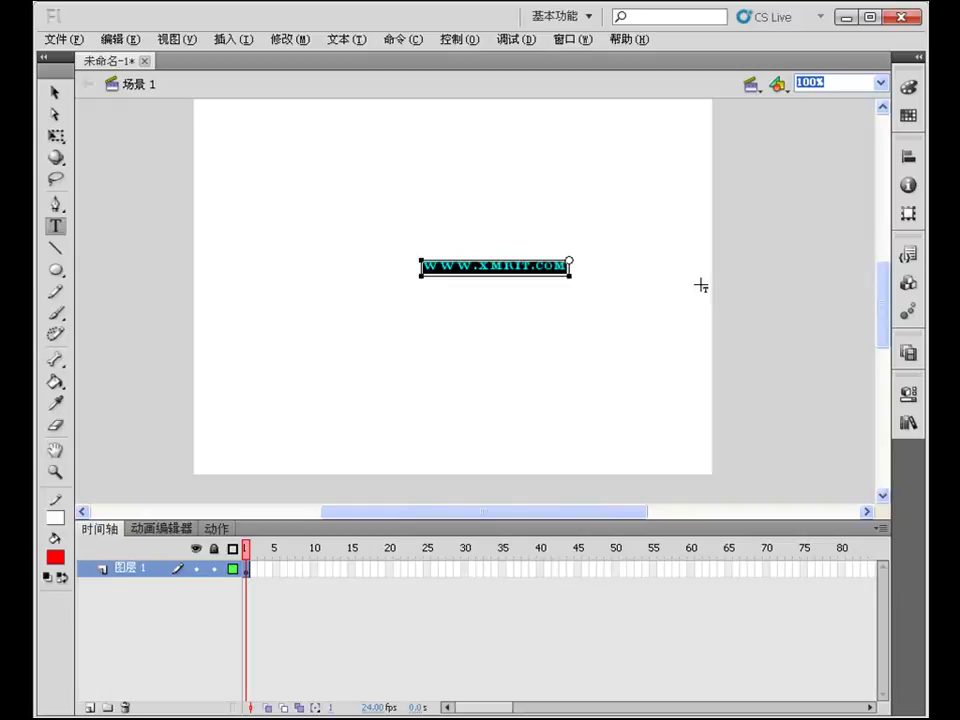
left_click(908, 393)
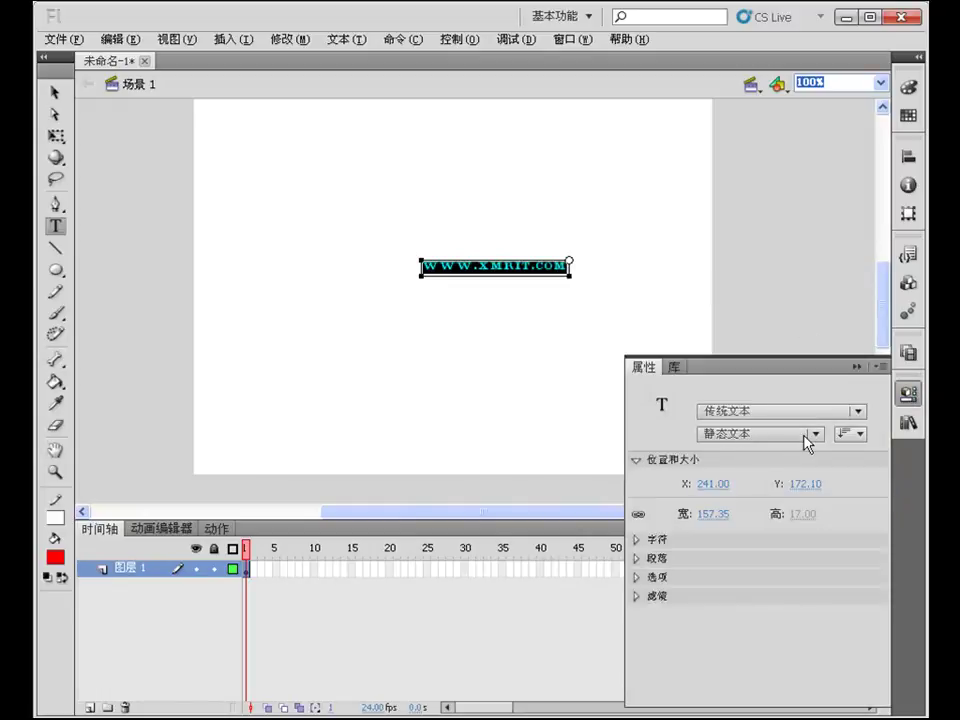
left_click(660, 540)
left_click(851, 565)
scroll(760, 406, "up", 5)
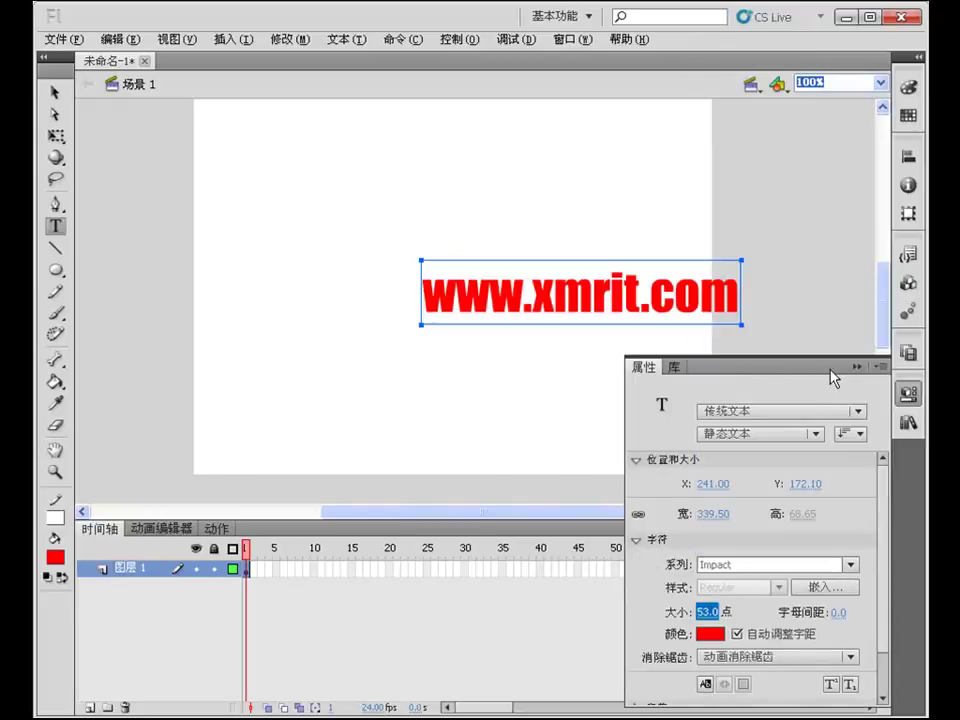
left_click(852, 366)
left_click_drag(464, 289, 332, 286)
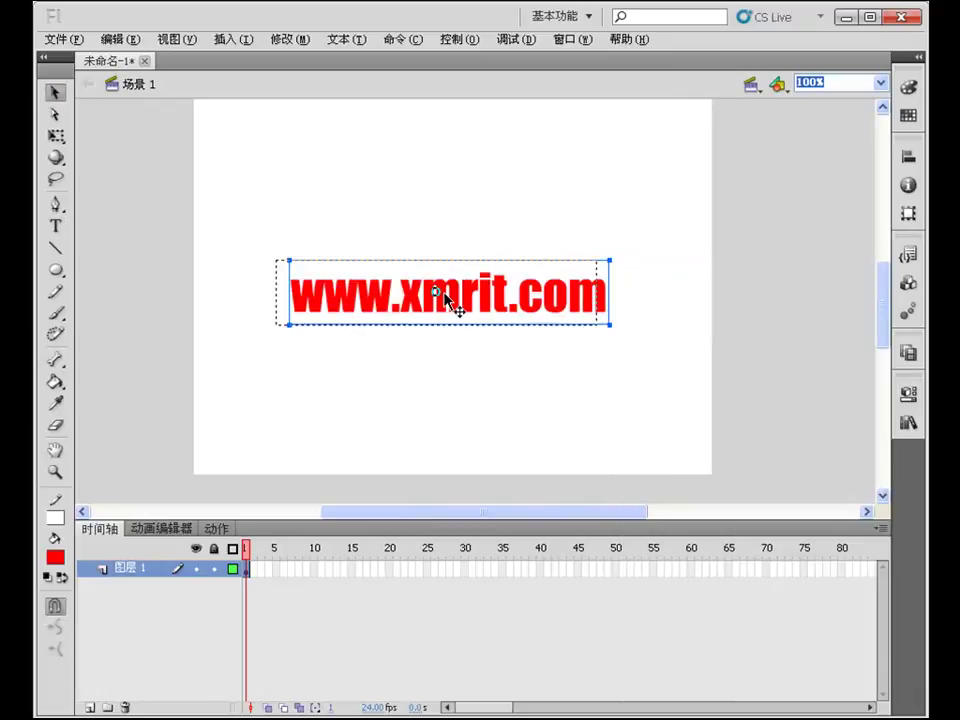
left_click_drag(450, 300, 437, 300)
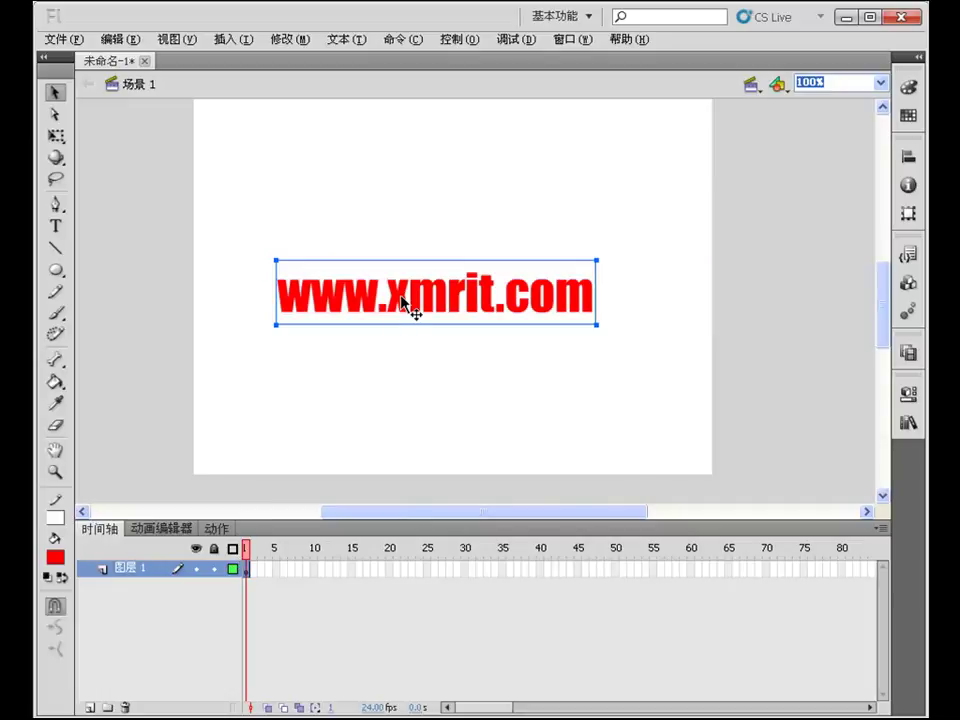
Convert the text to a movie clip symbol and open the symbol for editing
key("F8")
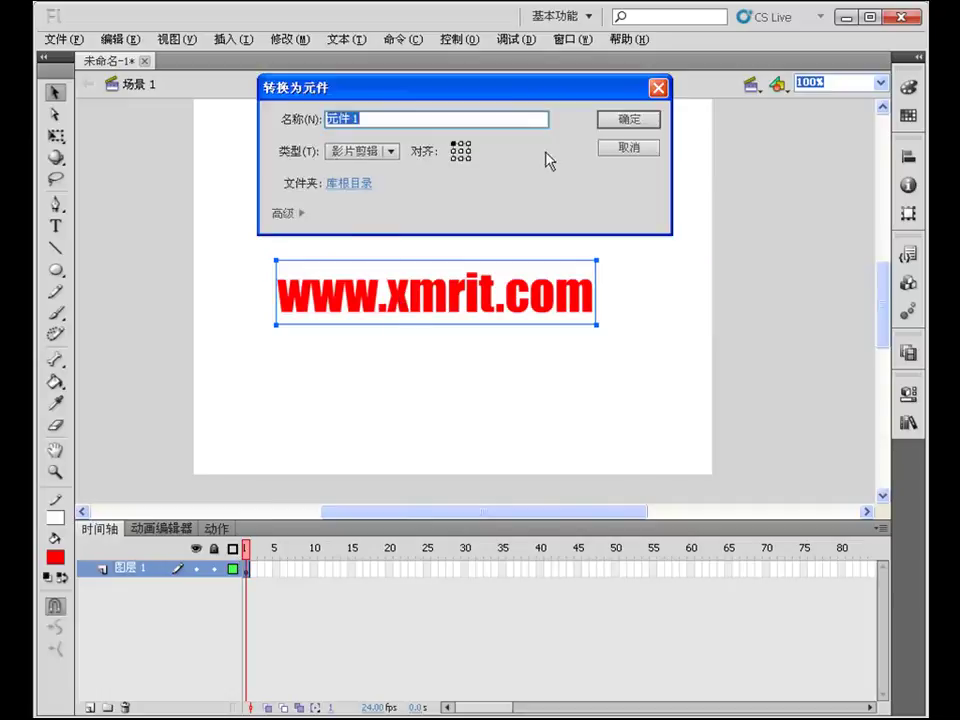
left_click(627, 119)
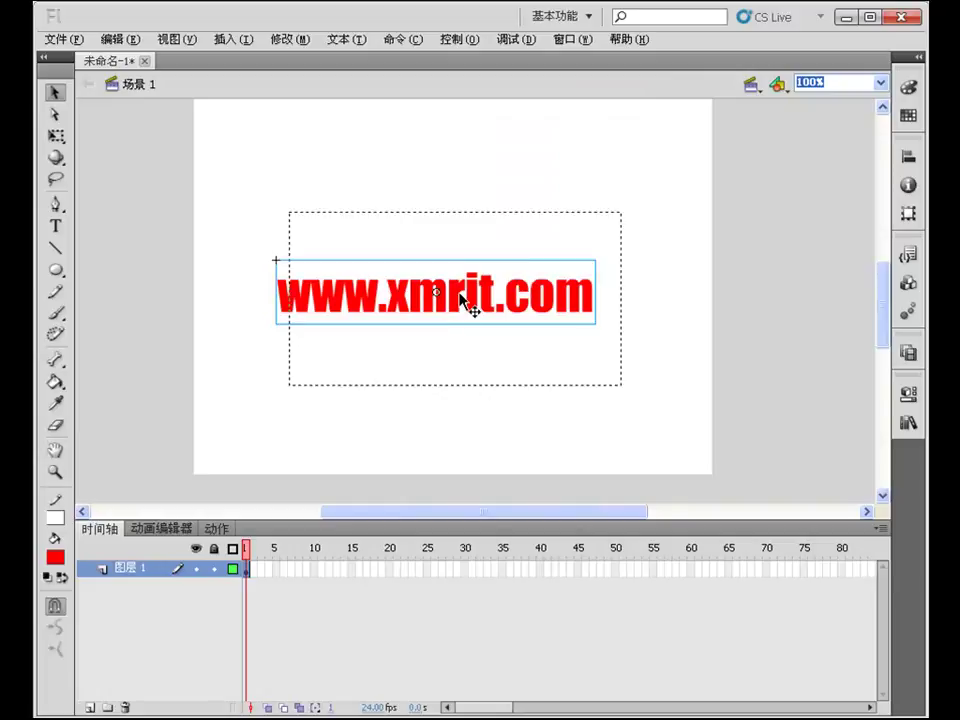
double_click(462, 300)
right_click(427, 571)
left_click(482, 256)
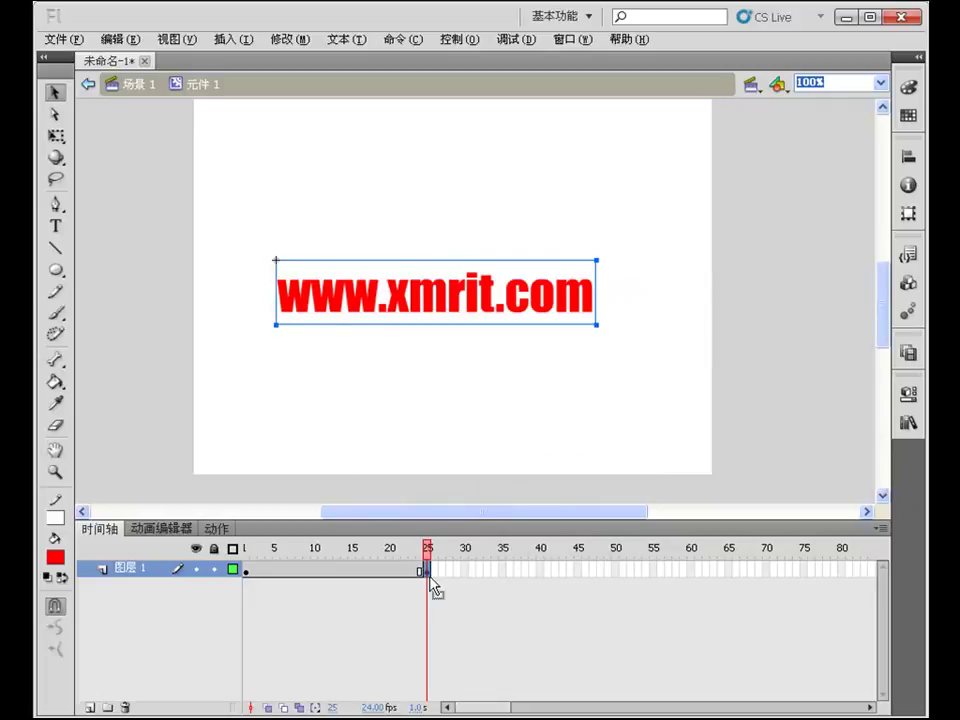
left_click(134, 42)
left_click(122, 57)
left_click(390, 386)
left_click(360, 307)
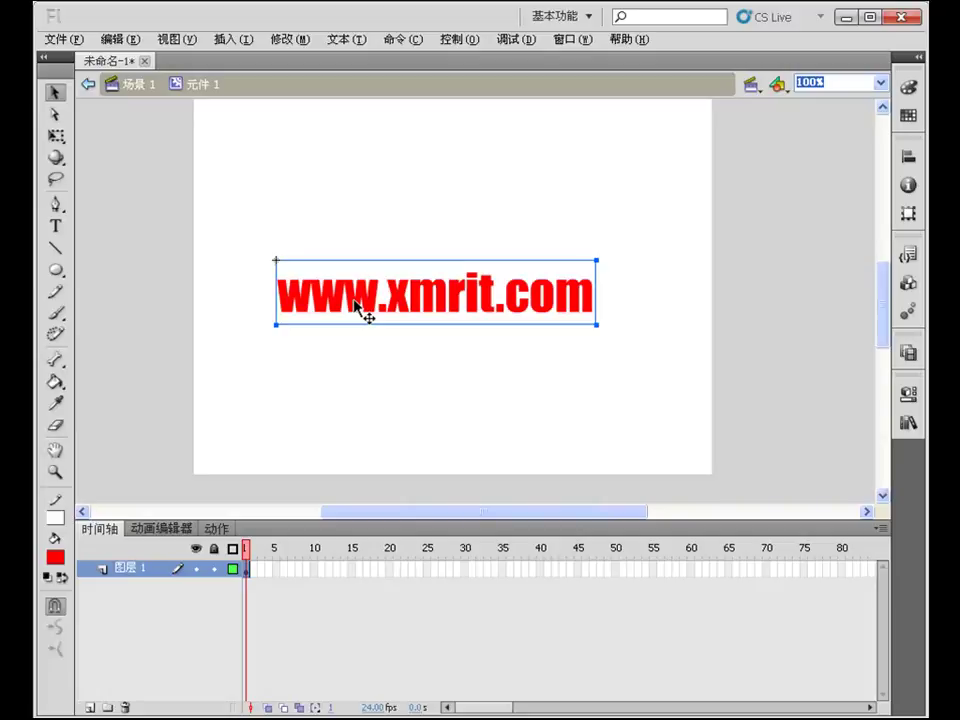
left_click(290, 39)
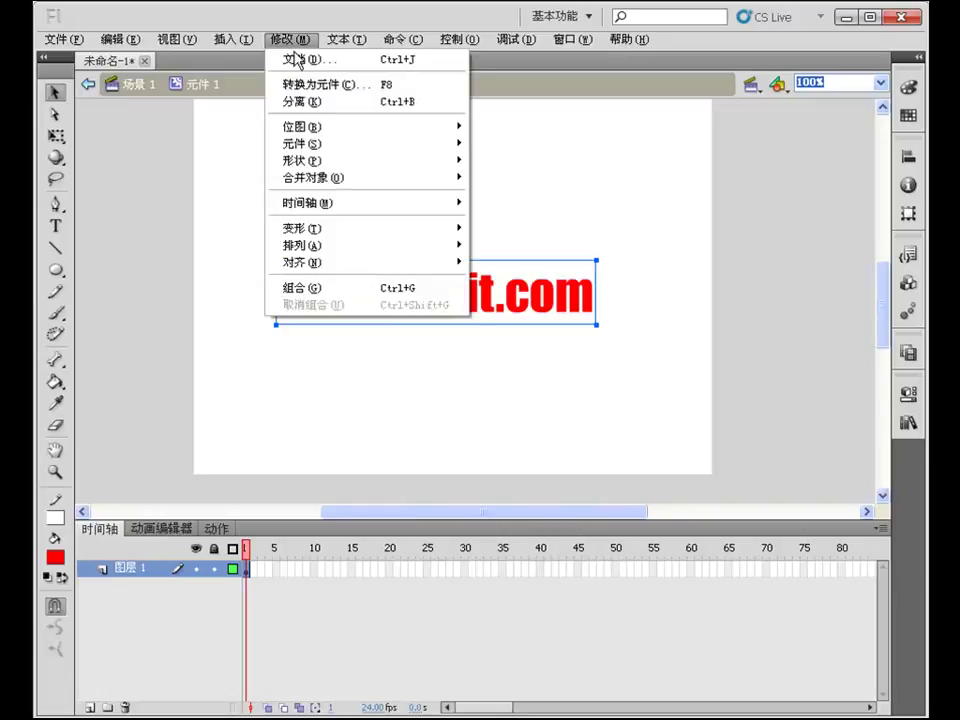
left_click(316, 102)
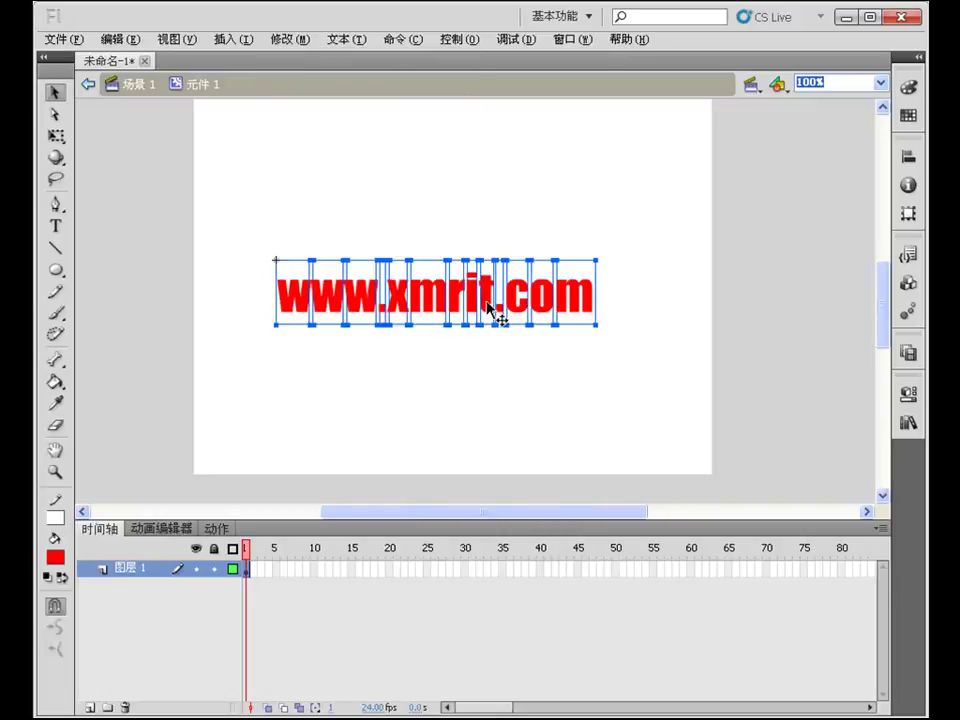
left_click(292, 40)
left_click(313, 104)
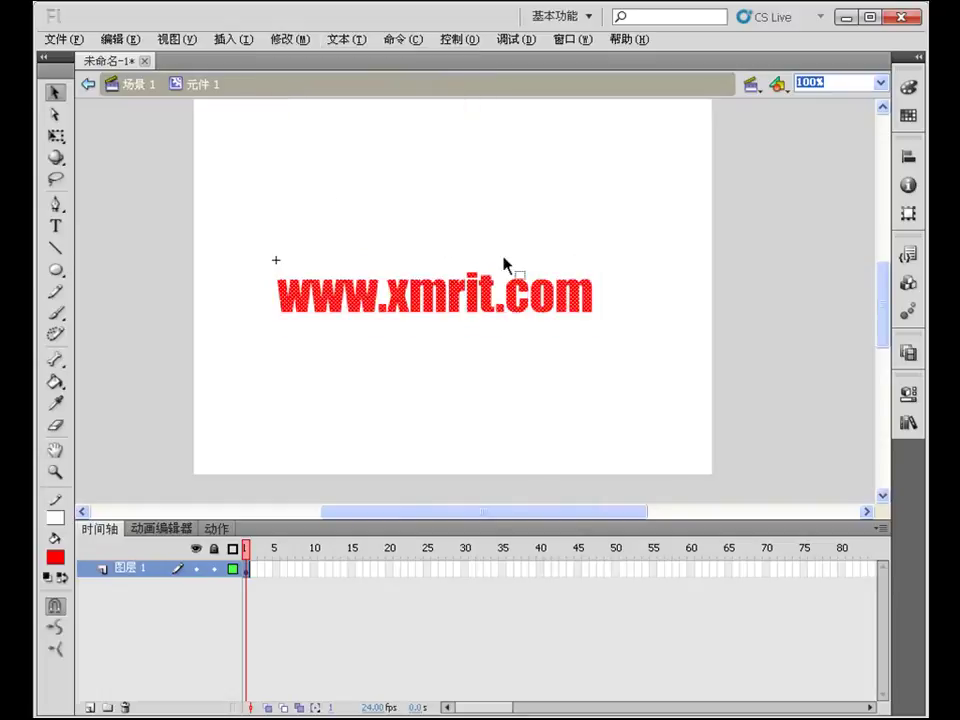
Copy all the letter shapes and insert a keyframe at frame 25 of their layer
left_click_drag(257, 357, 641, 248)
left_click(120, 38)
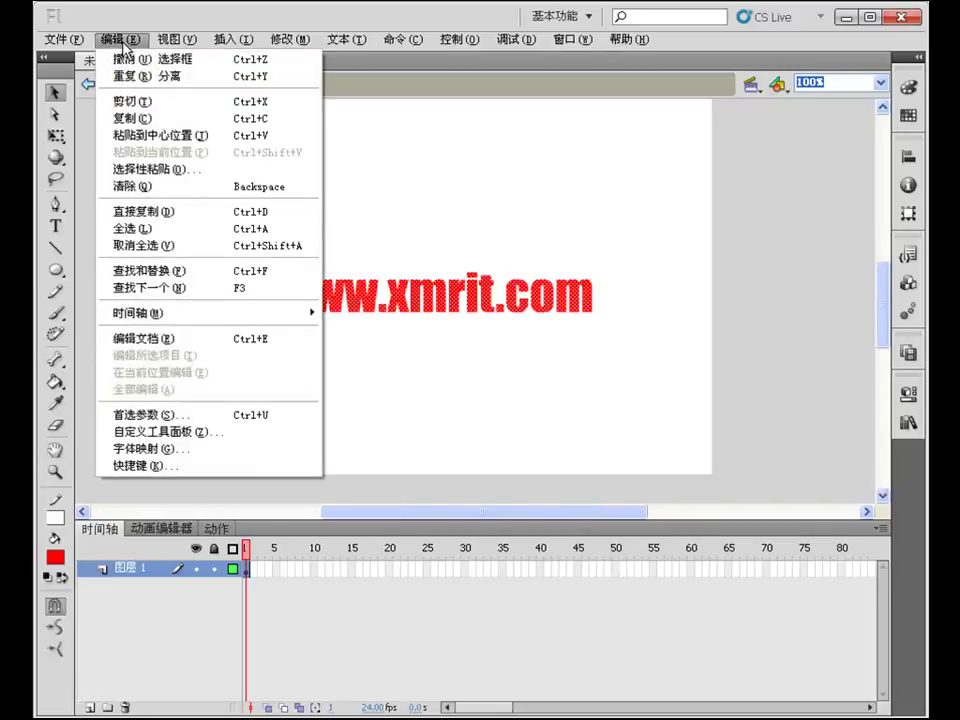
left_click(137, 119)
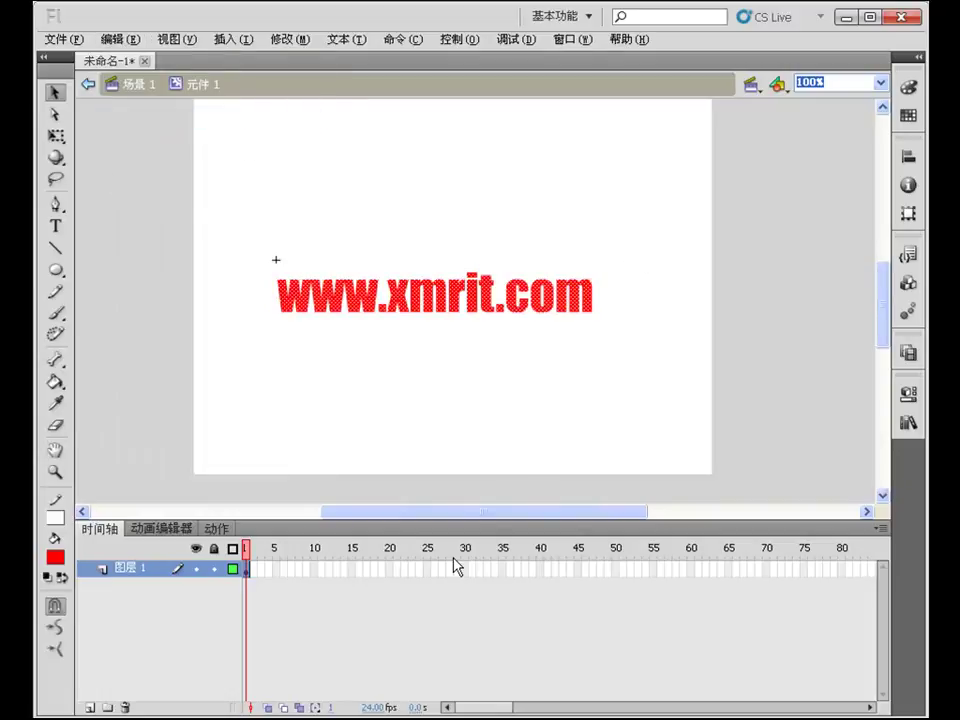
left_click(428, 569)
right_click(428, 568)
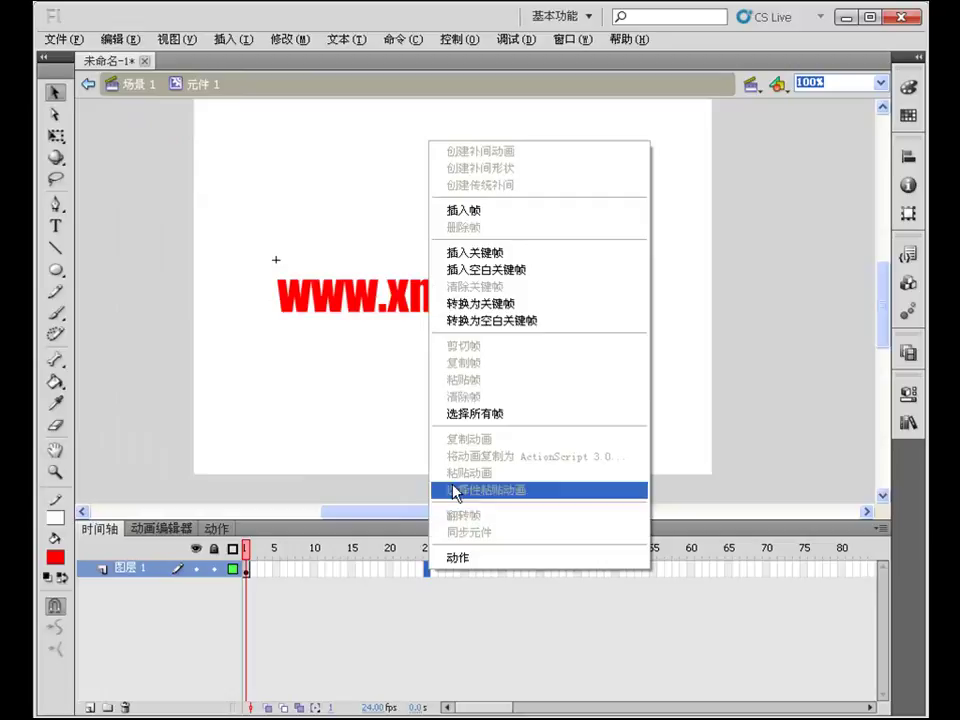
left_click(490, 254)
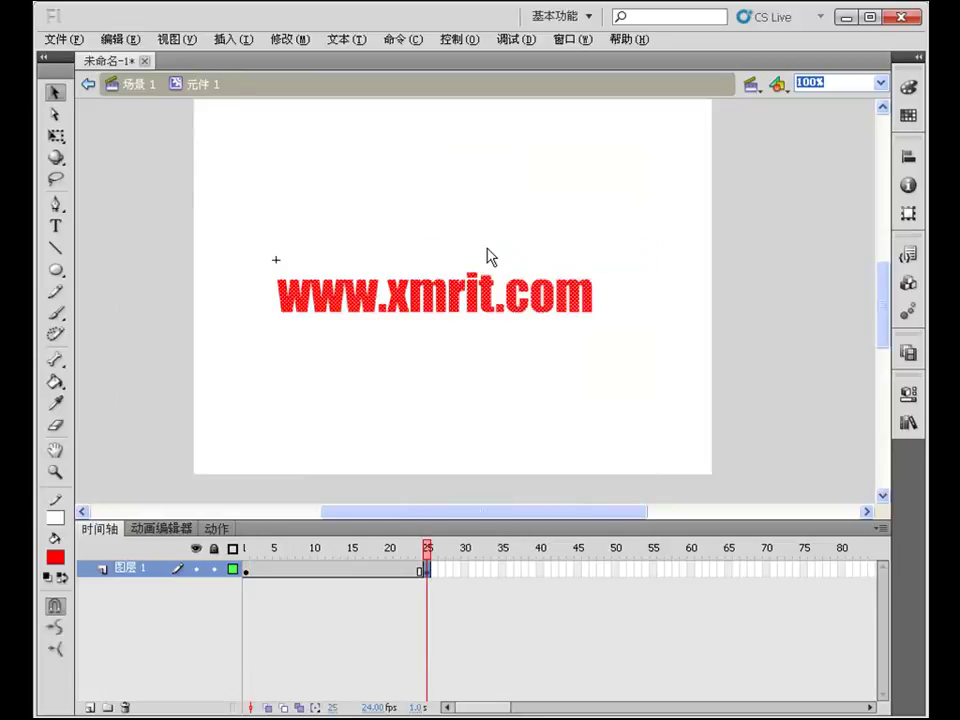
Add a layer above the lettering and paste the copied letter shapes in place at frame 1
left_click(100, 693)
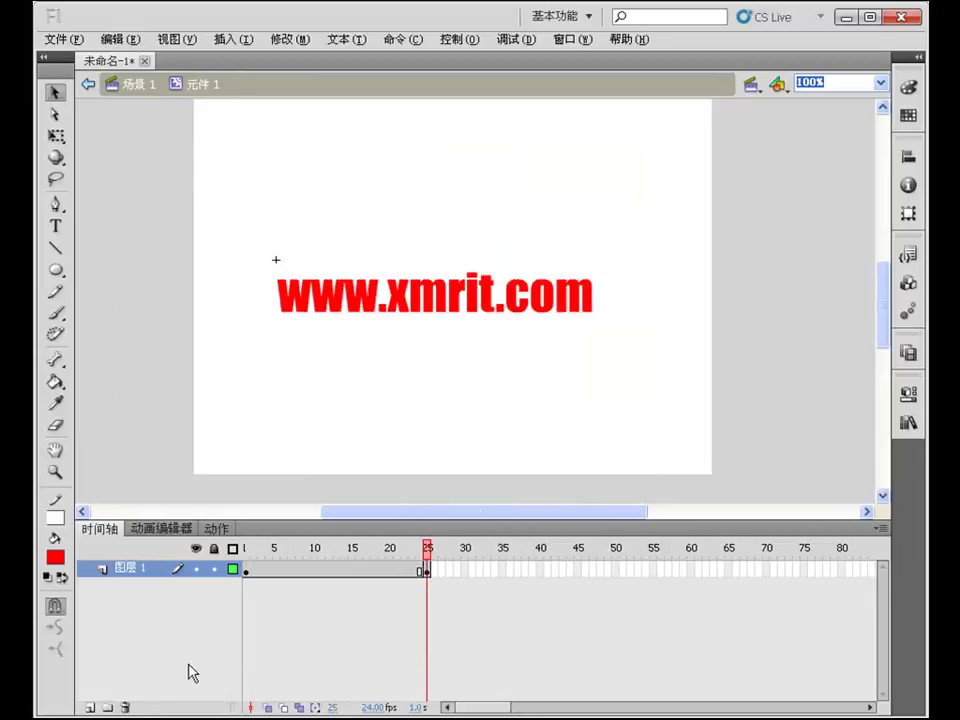
left_click(89, 707)
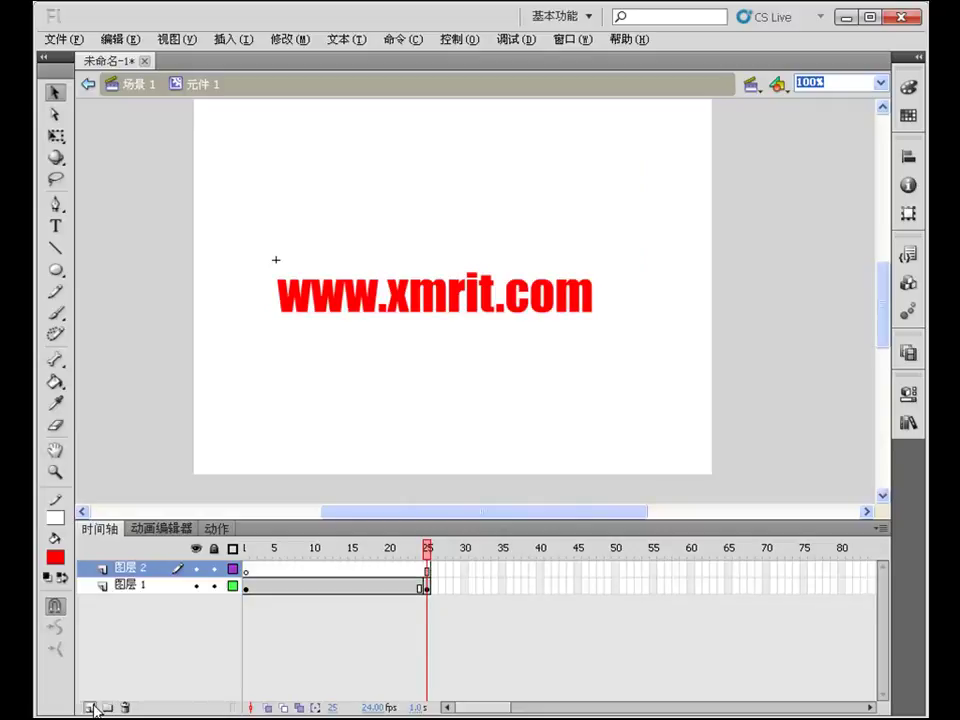
left_click(245, 572)
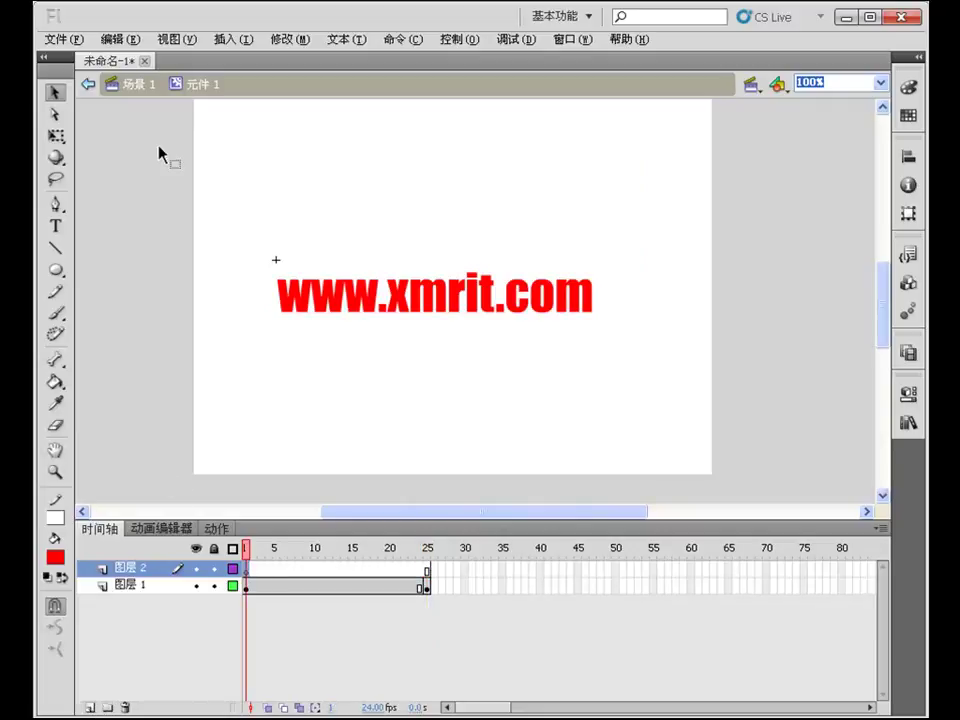
left_click(104, 40)
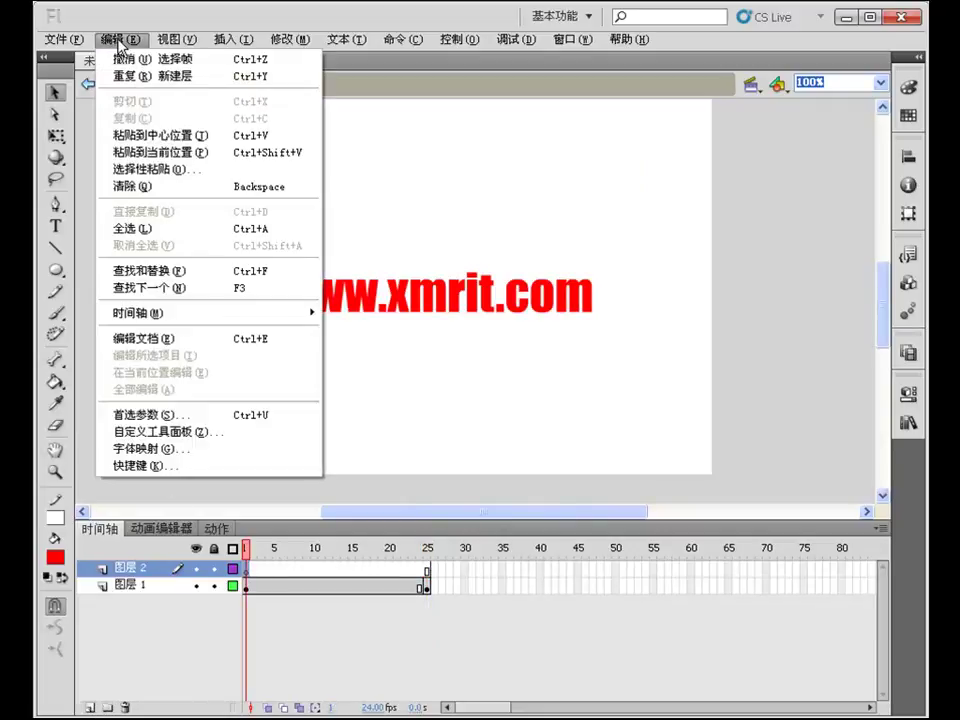
left_click(157, 153)
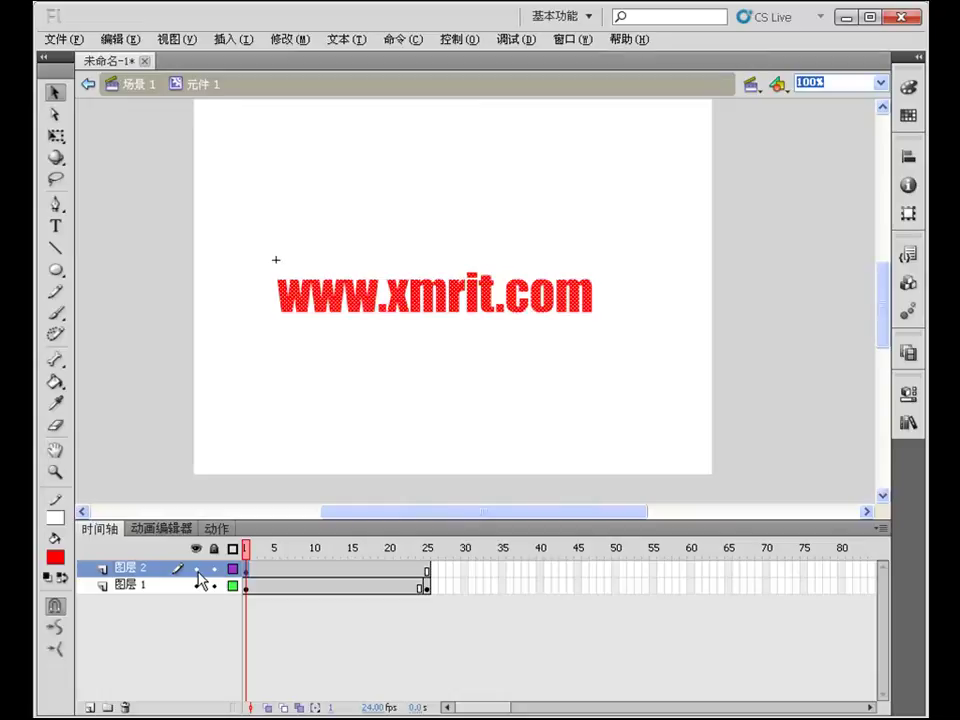
Add a layer between the two lettering layers and draw a nearly square rectangle beside the end of the text at frame 1
left_click(141, 587)
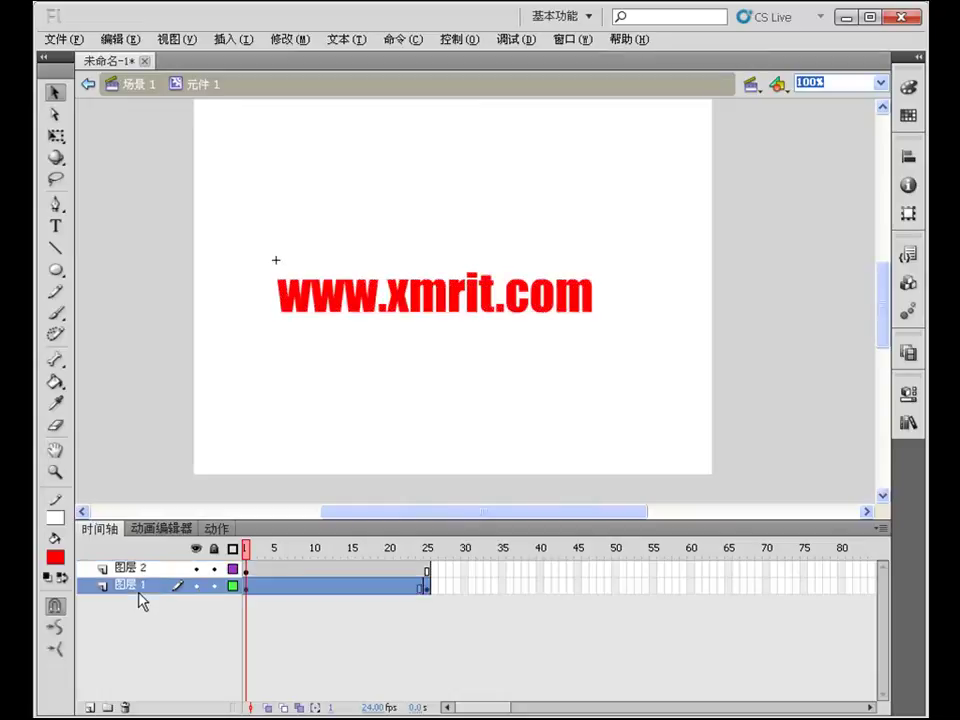
left_click(90, 707)
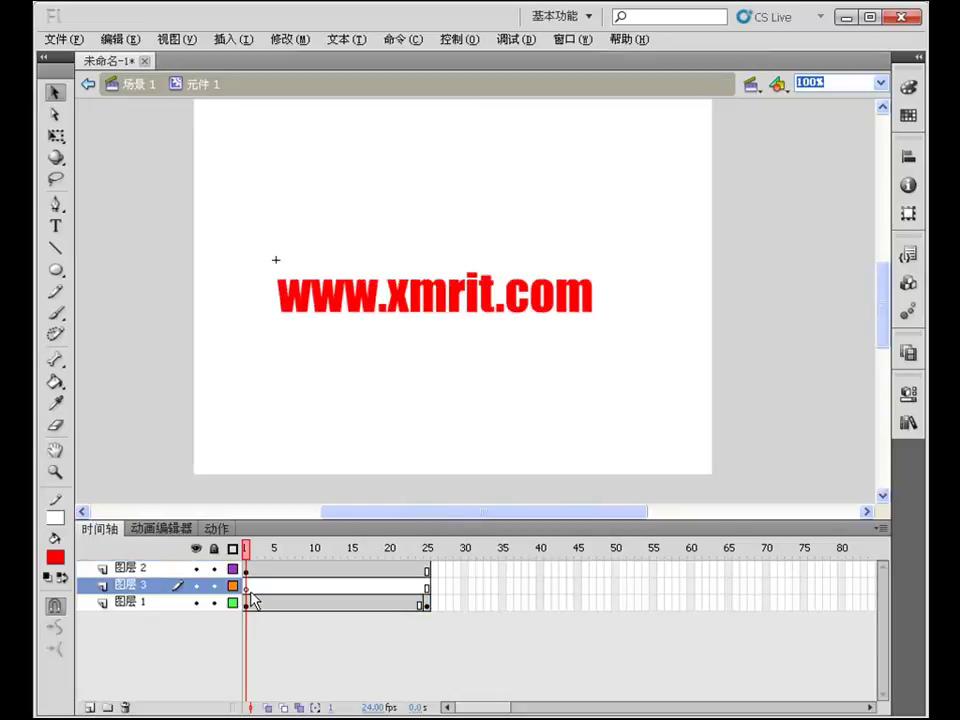
left_click(246, 590)
left_click_drag(62, 276, 108, 268)
mouse_move(622, 257)
left_mouse_down()
mouse_move(639, 332)
mouse_move(699, 339)
left_mouse_up()
Change the fill of the rectangle beside the text to blue
left_click(55, 91)
left_click_drag(591, 222, 735, 372)
left_click_drag(611, 230, 722, 392)
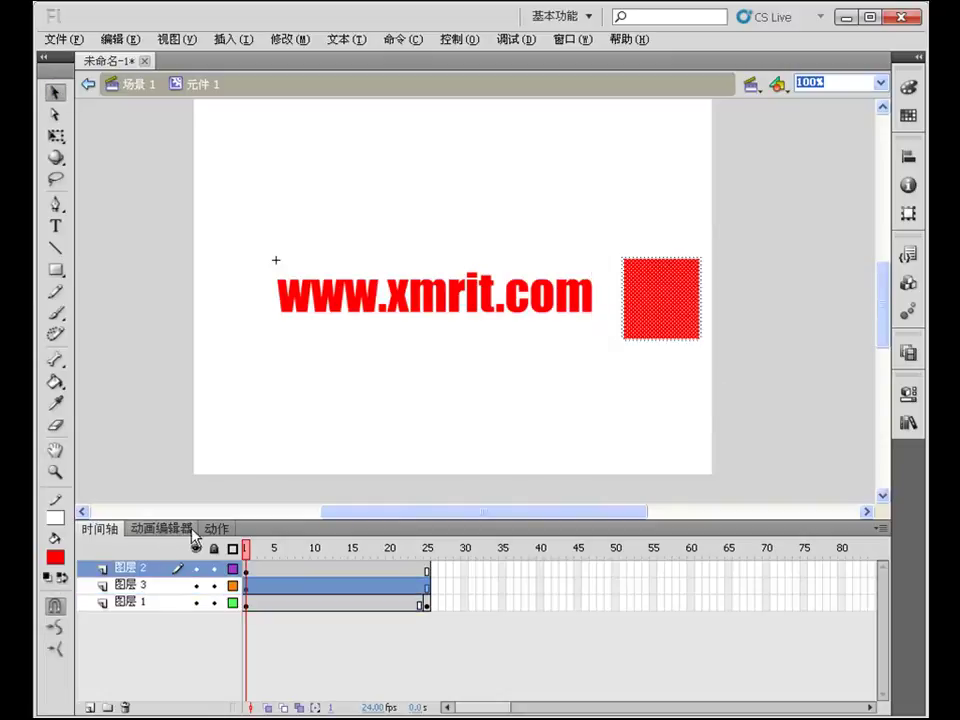
left_click(55, 557)
left_click(165, 620)
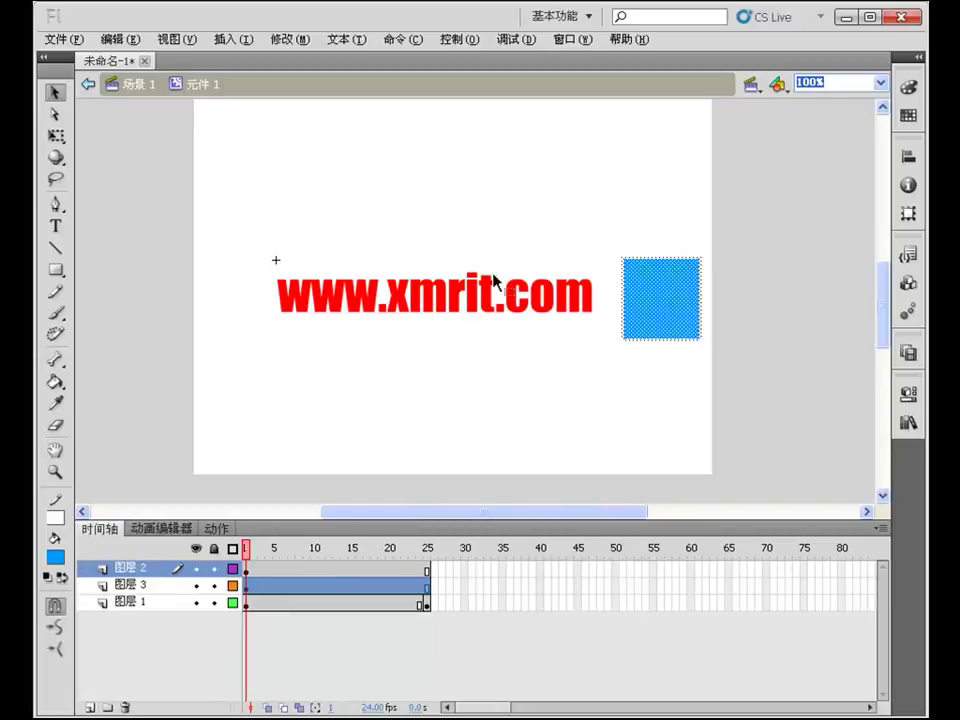
Insert a keyframe at frame 25 of the rectangle's layer and stretch the blue rectangle across the whole text with Free Transform
left_click(427, 587)
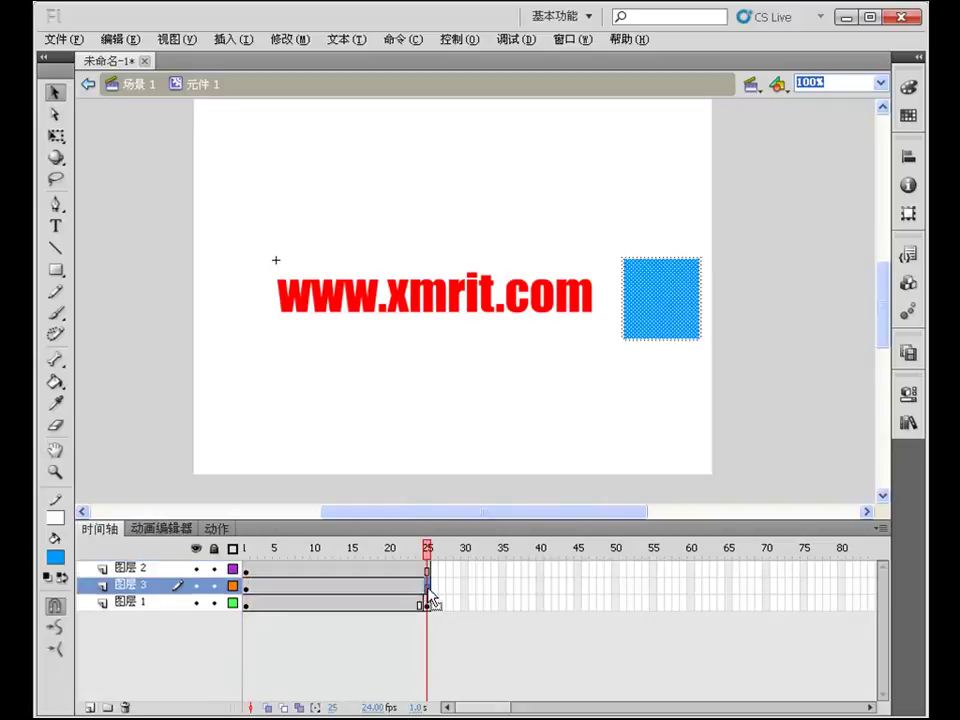
right_click(428, 594)
left_click(509, 272)
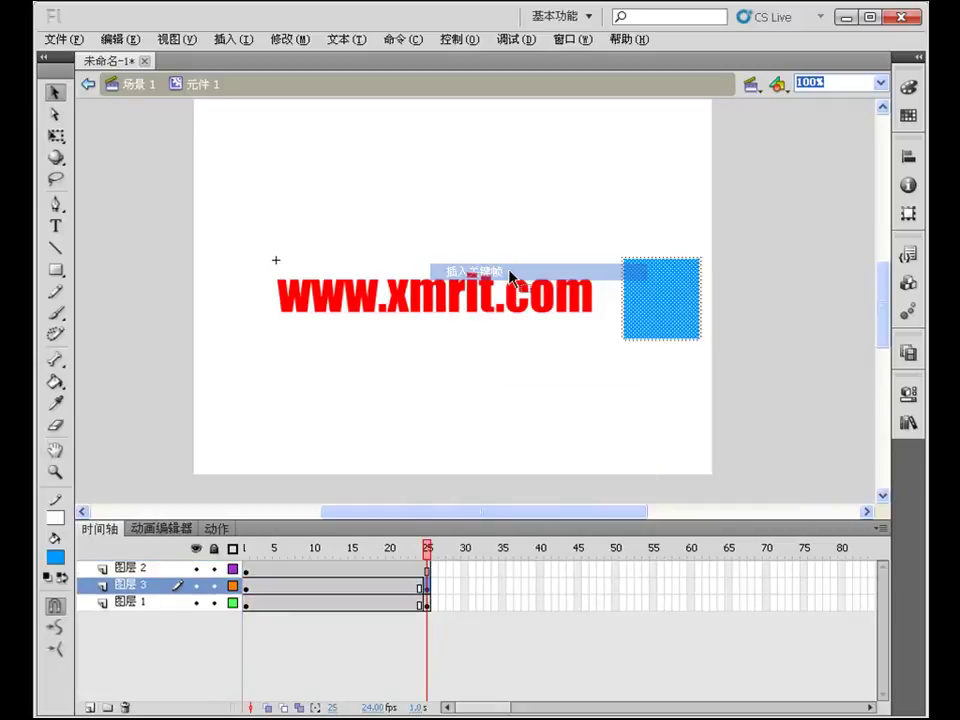
left_click(56, 135)
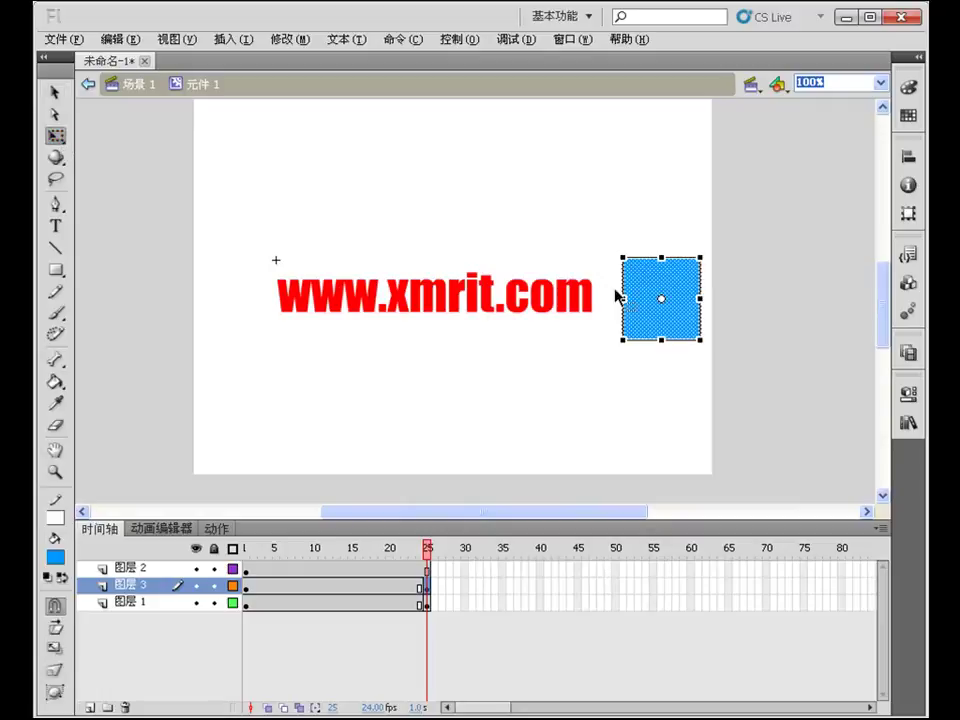
left_click_drag(621, 297, 250, 295)
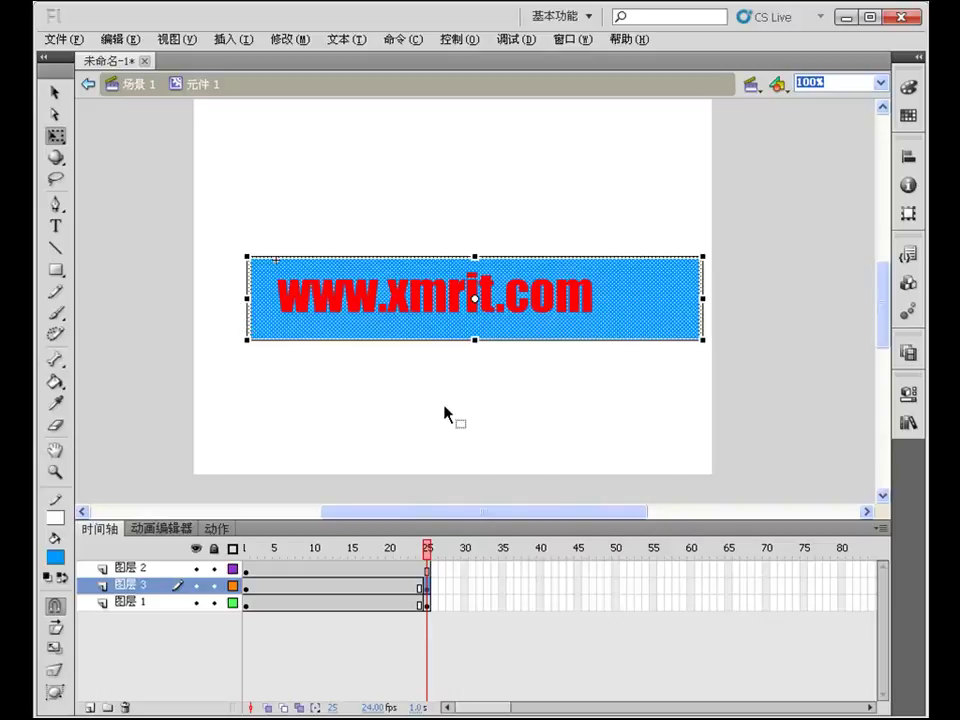
Create a shape tween between frames 1 and 25 on the blue rectangle's layer and preview the movie
left_click(308, 585)
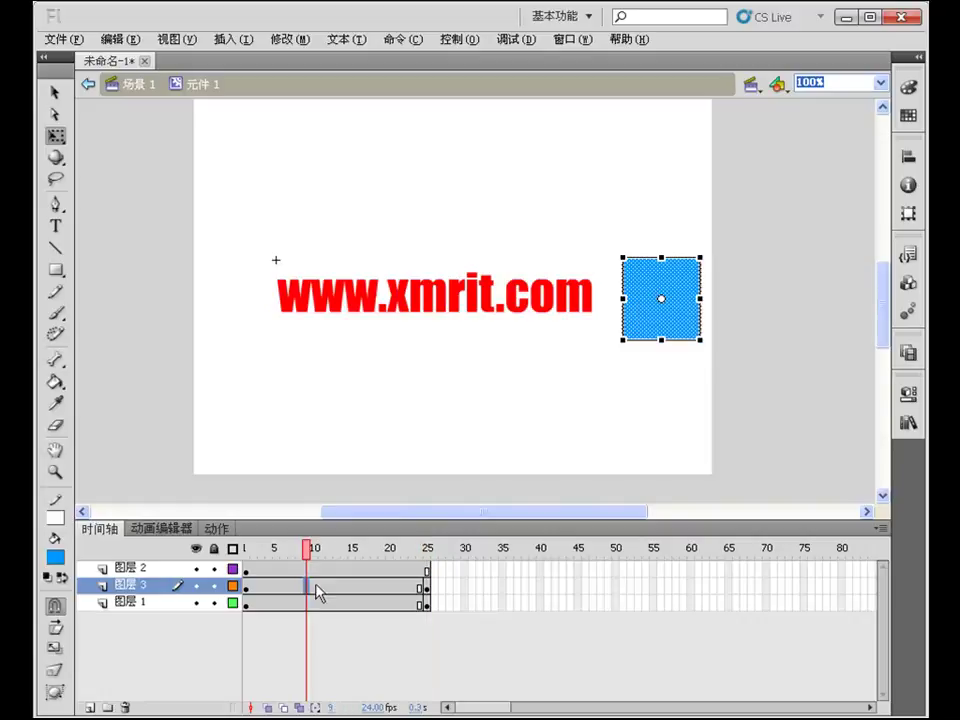
right_click(315, 586)
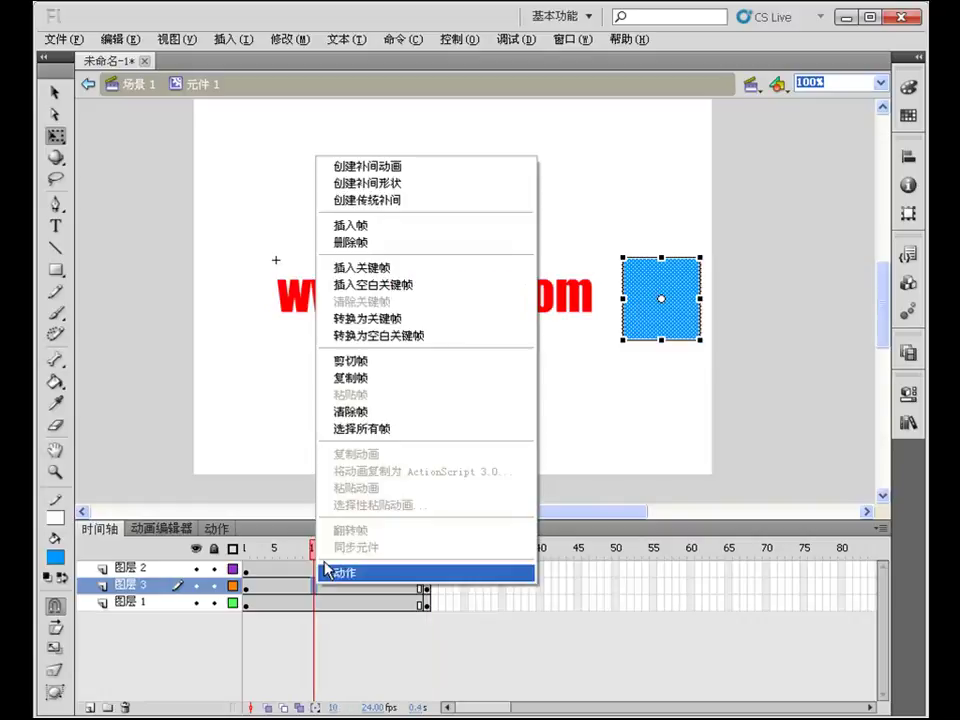
left_click(389, 184)
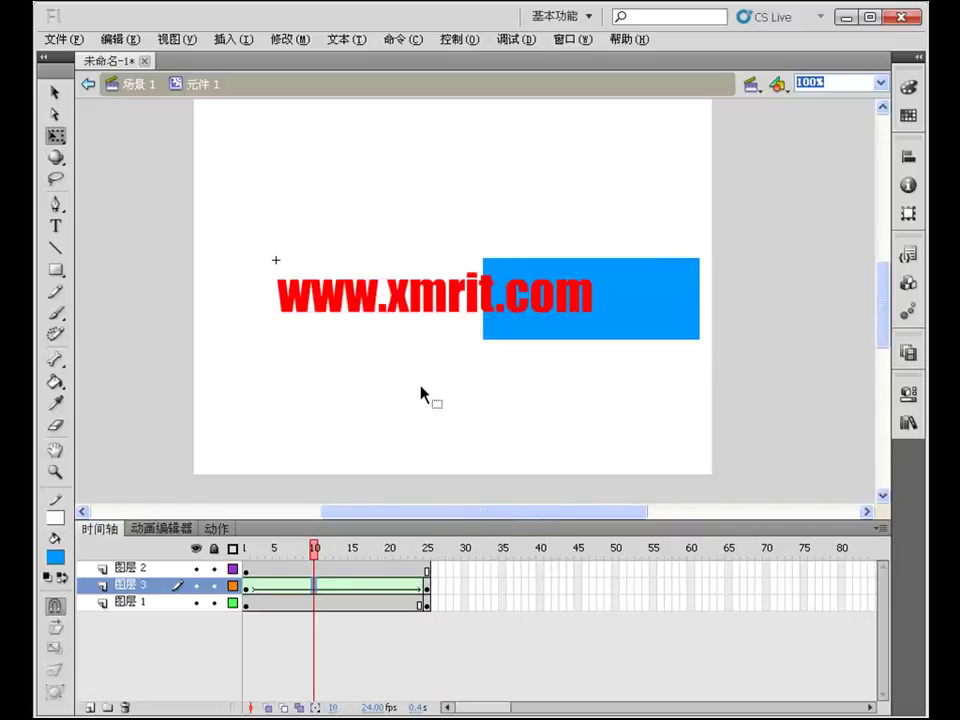
key("ctrl+Return")
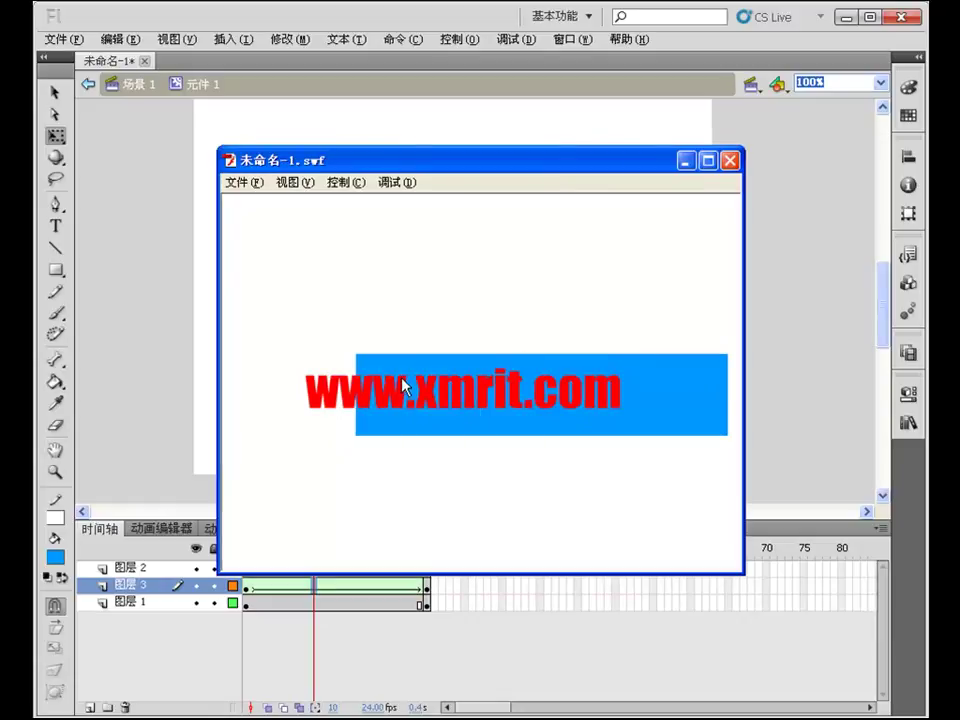
left_click(730, 161)
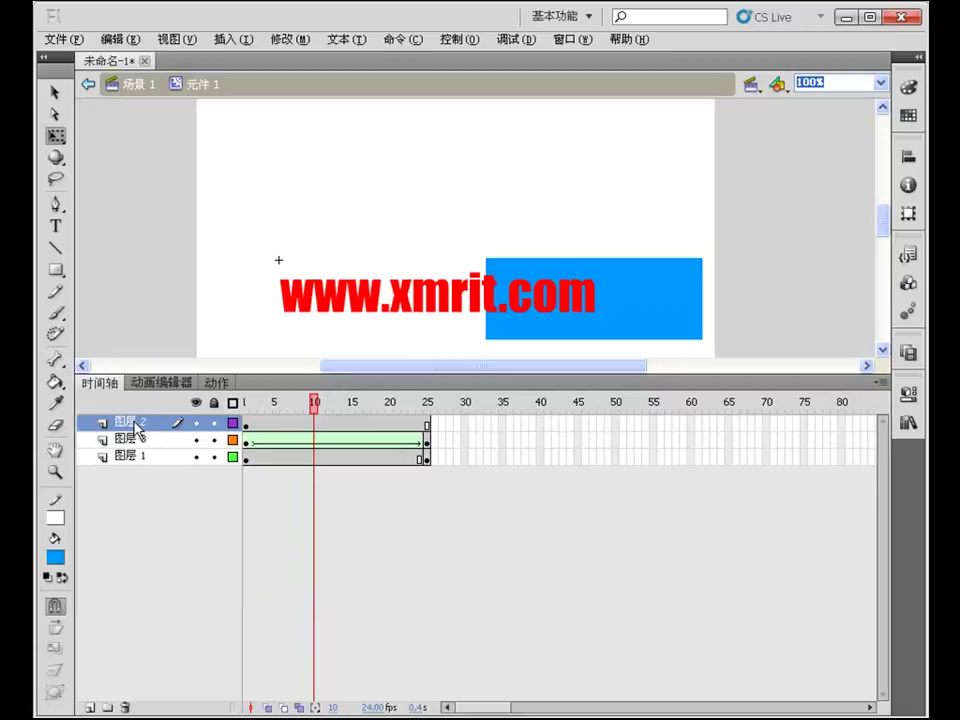
Turn the upper lettering layer into a mask over the blue rectangle's layer and preview the movie
right_click(137, 427)
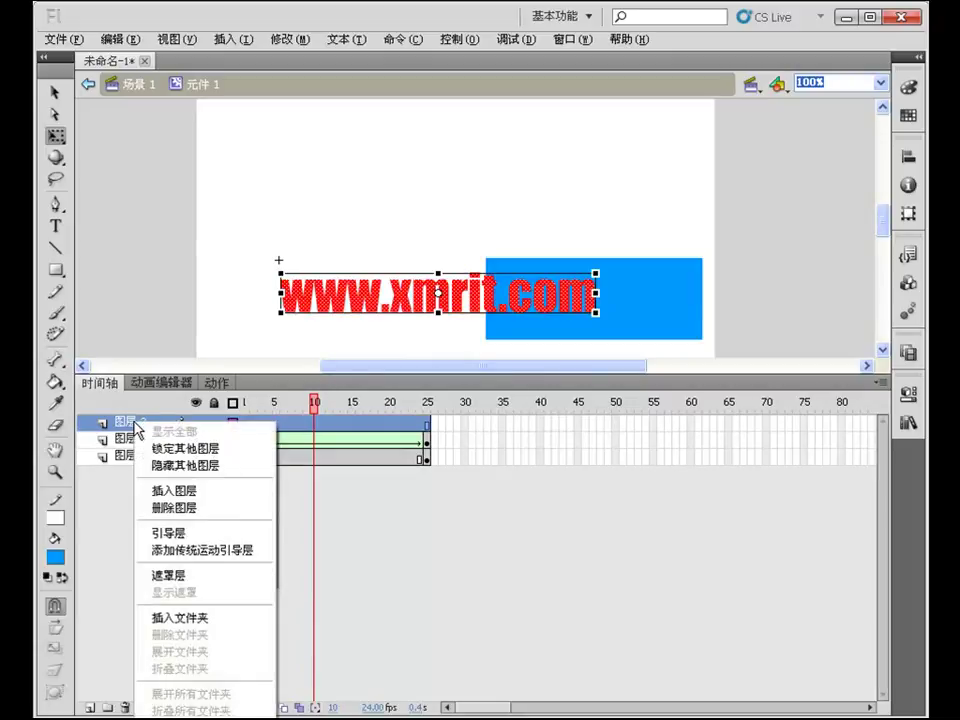
left_click(173, 577)
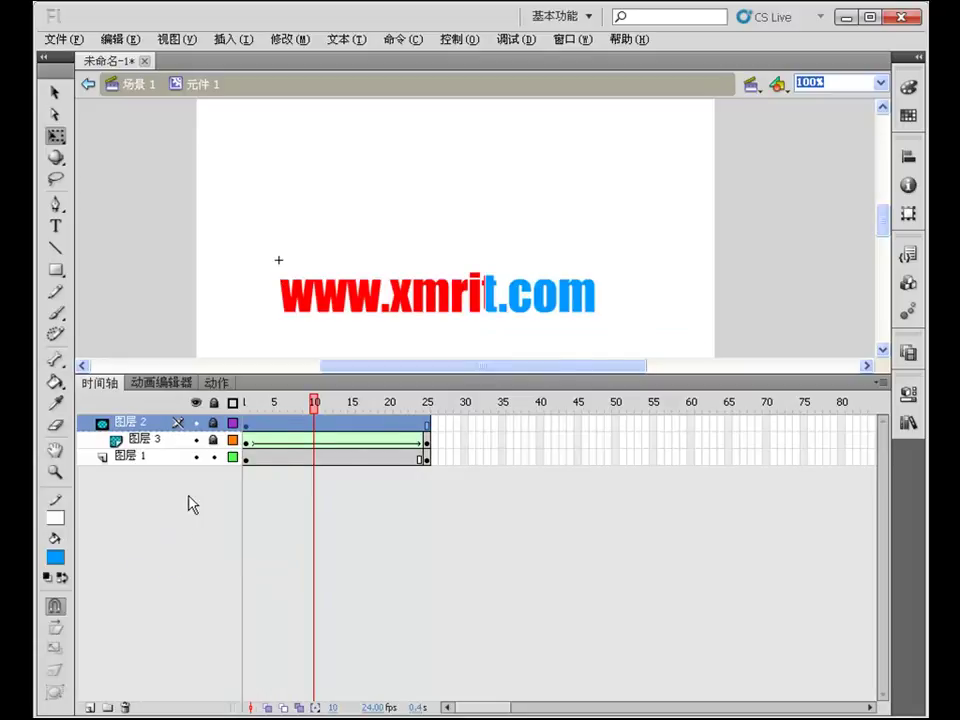
left_click(254, 327)
key("ctrl+Return")
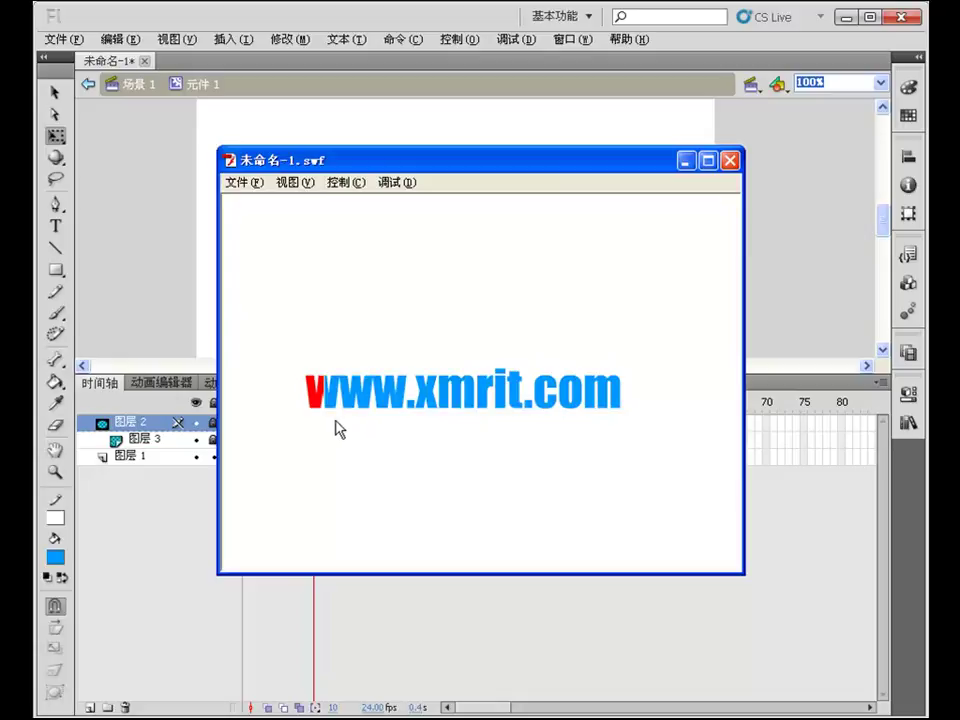
left_click(730, 160)
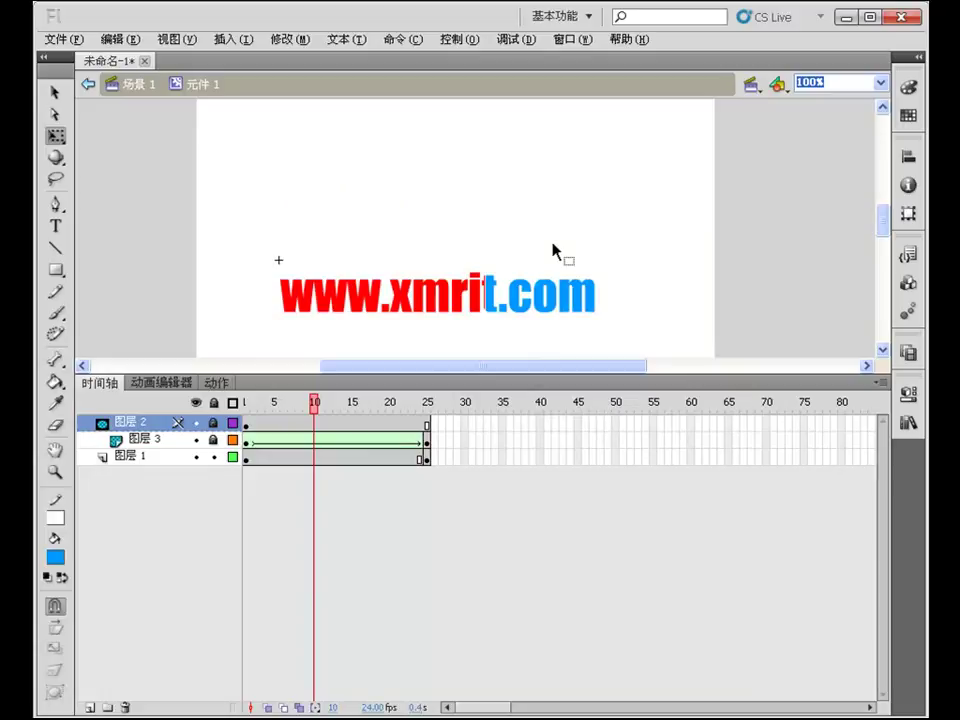
Leave symbol editing for Scene 1, clear the selection and test the movie from the main timeline
left_click(145, 85)
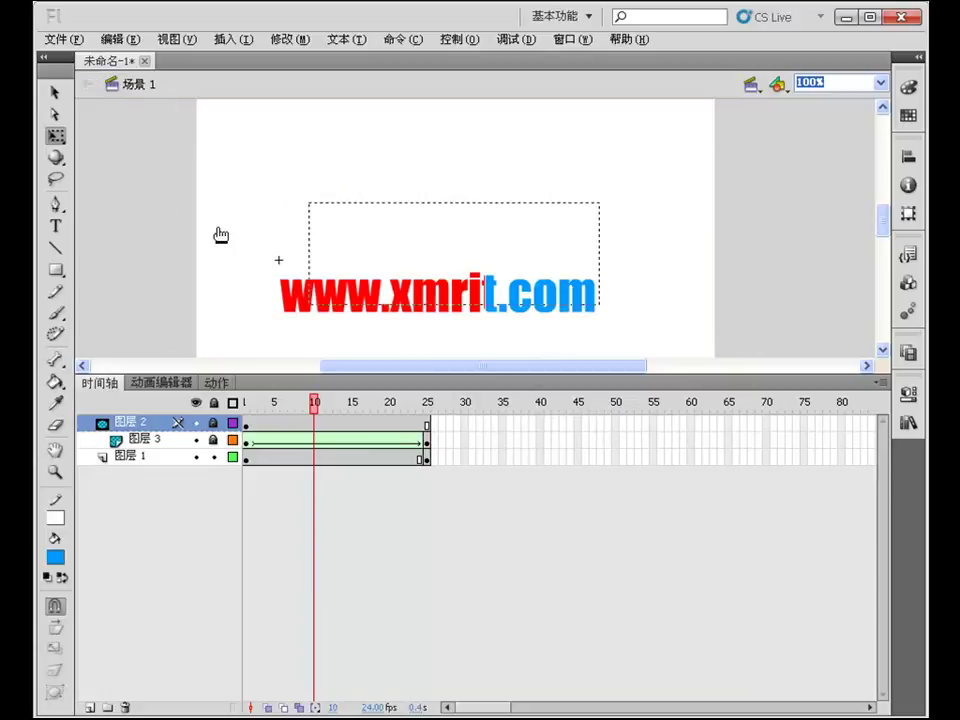
left_click(223, 322)
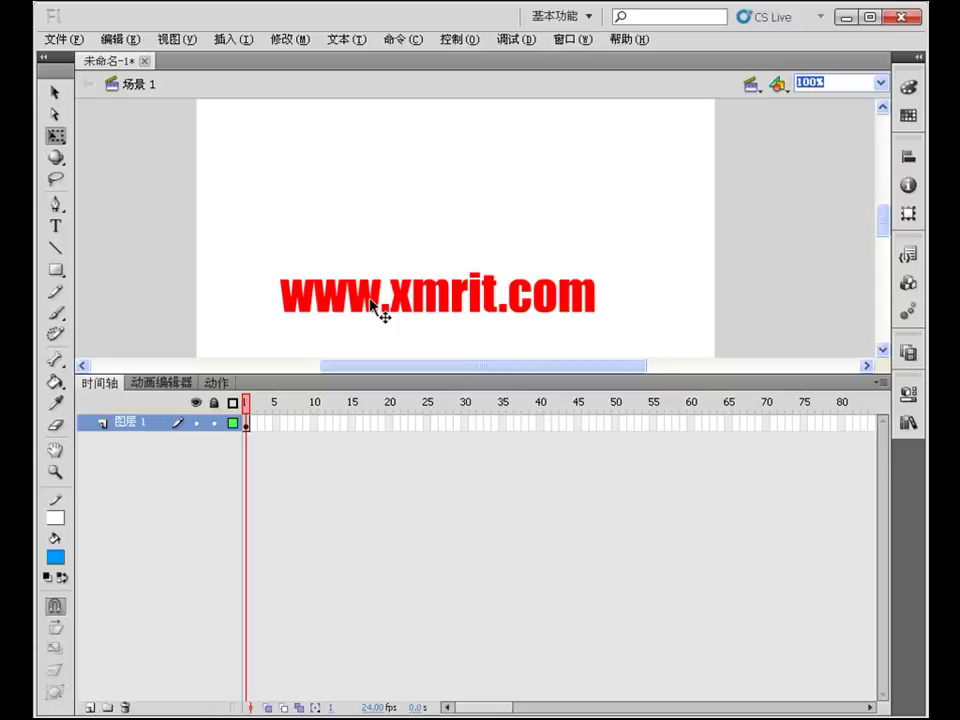
key("ctrl+Return")
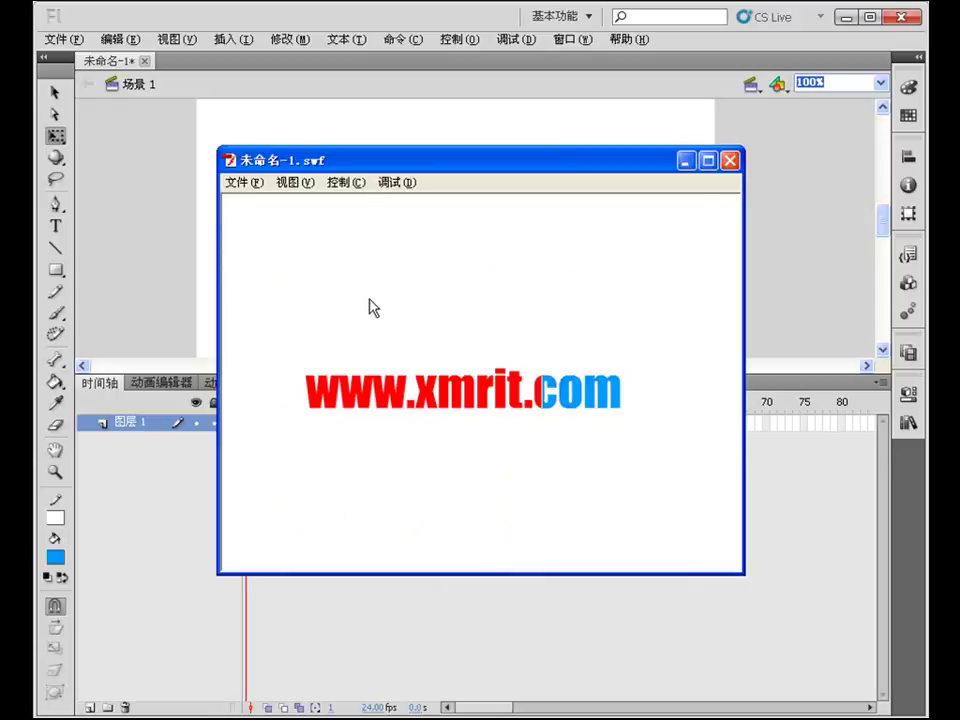